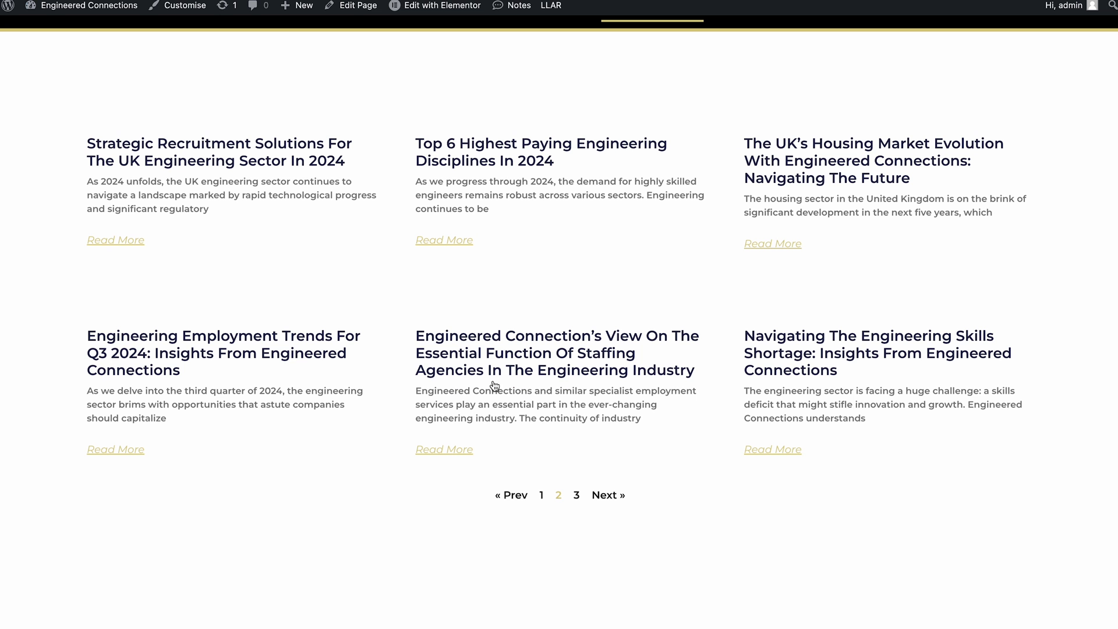
Step: Page through Latest News pages 3, 1, 2 and 3, then go back from the 404 page
double_click(575, 496)
left_click(541, 495)
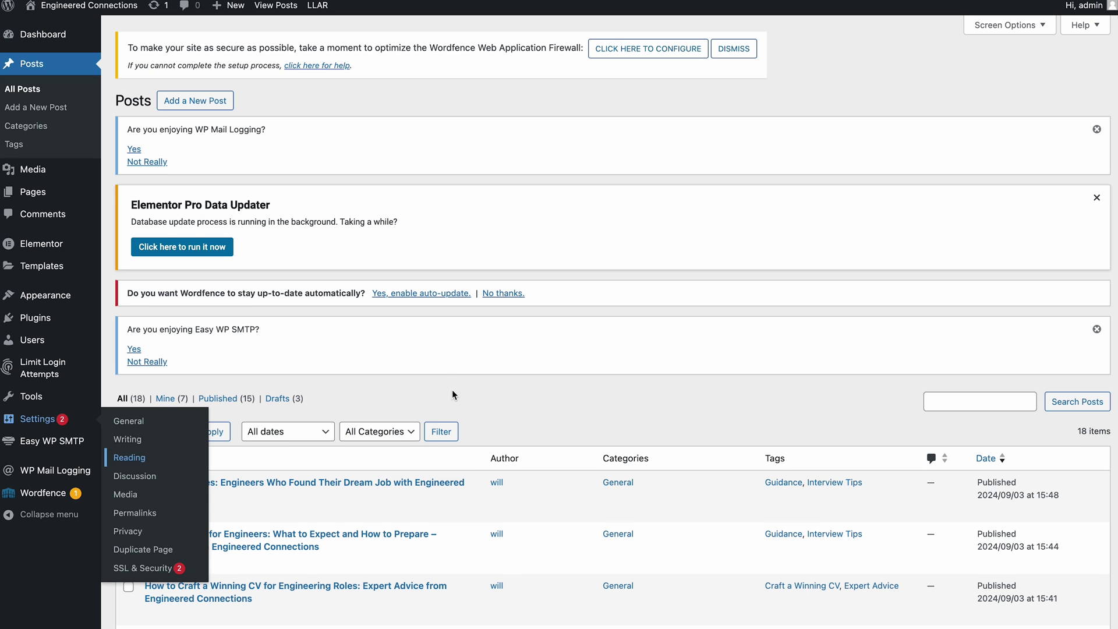
scroll(453, 395, "down", 1)
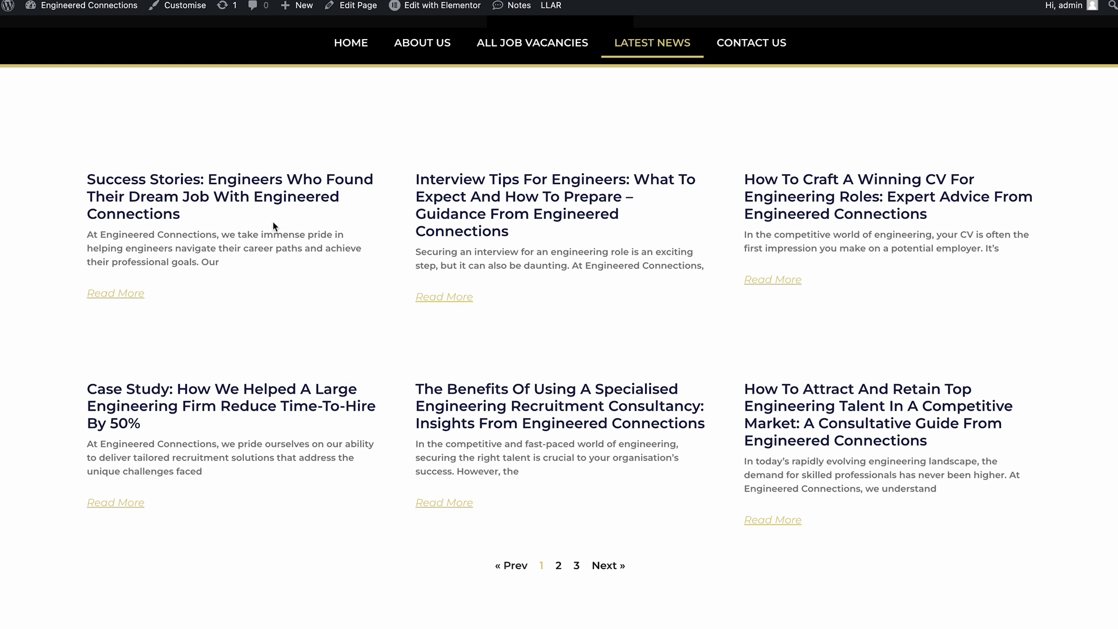
left_click(559, 568)
scroll(584, 530, "down", 5)
left_click(575, 347)
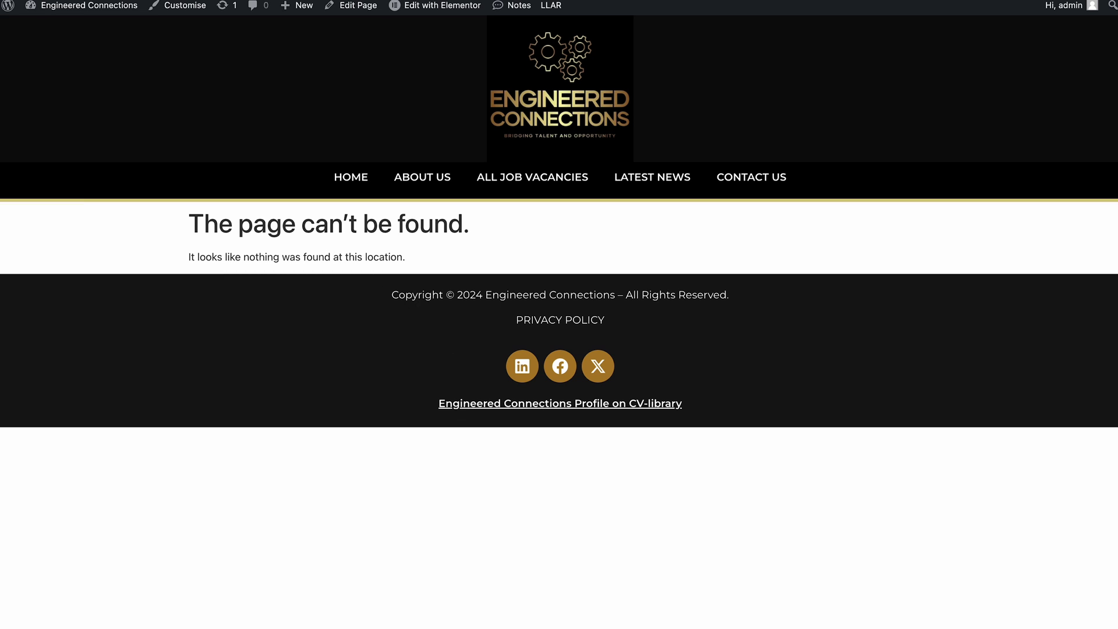
key("super+Left")
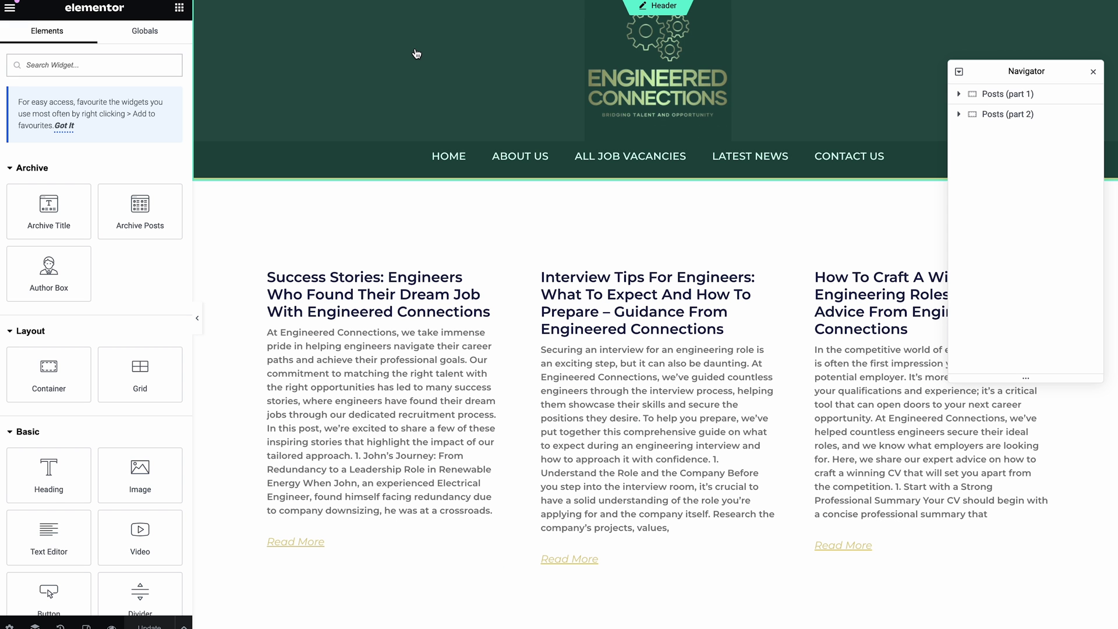
Step: Select the Latest News Posts widget and expand its Query and Pagination settings
left_click(467, 335)
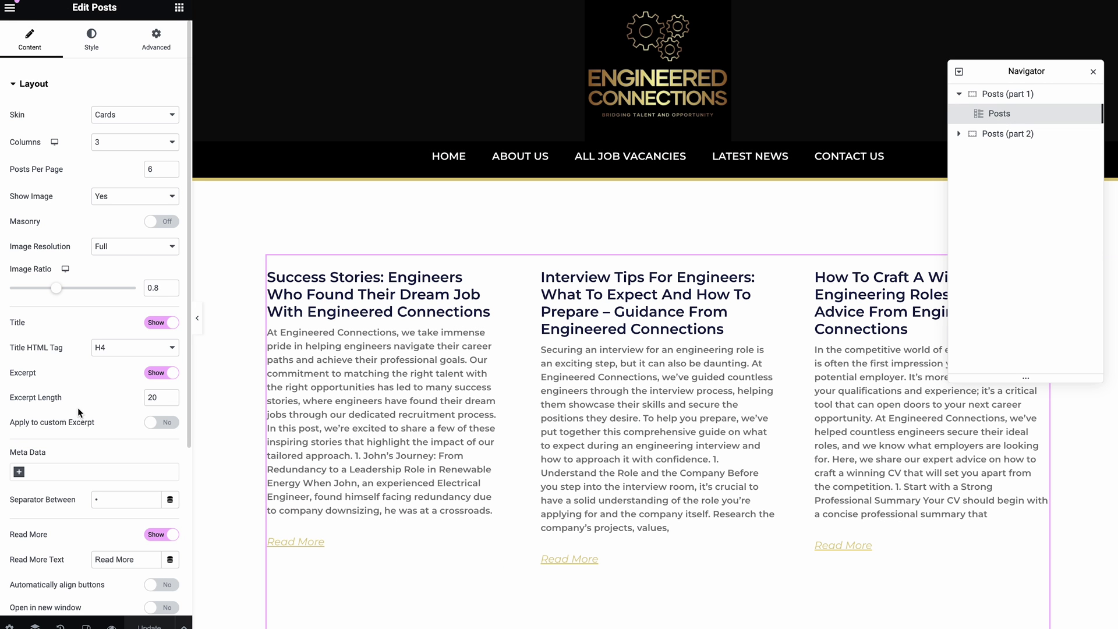
scroll(70, 407, "down", 5)
left_click(38, 489)
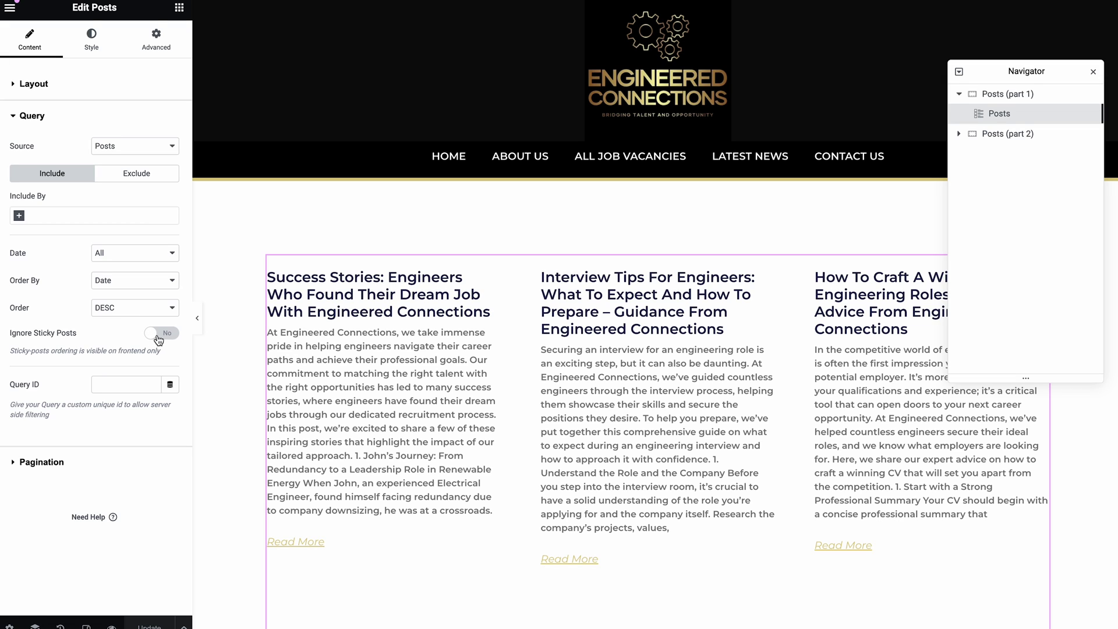
left_click(51, 462)
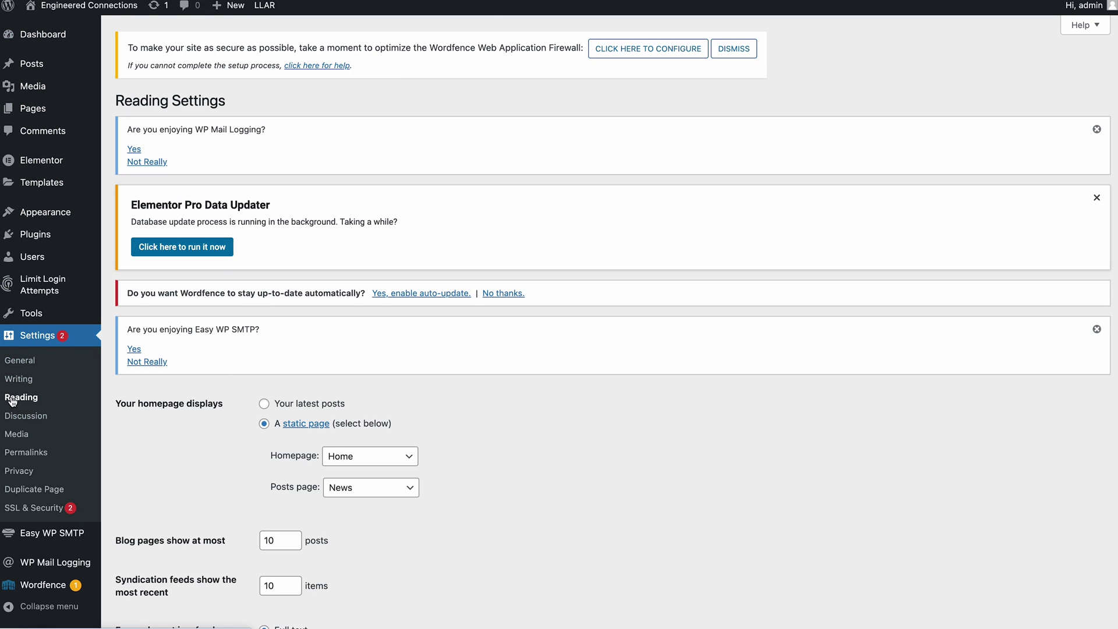
Step: Change Reading Settings 'Blog pages show at most' from 10 to 6 and save
scroll(482, 407, "down", 3)
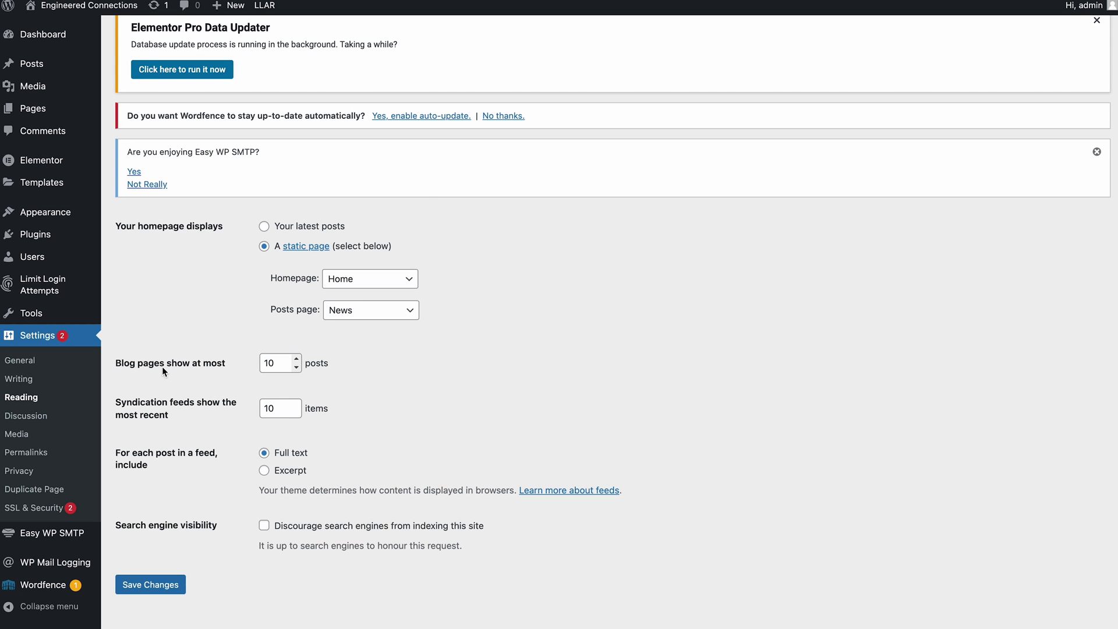
left_click_drag(118, 365, 220, 365)
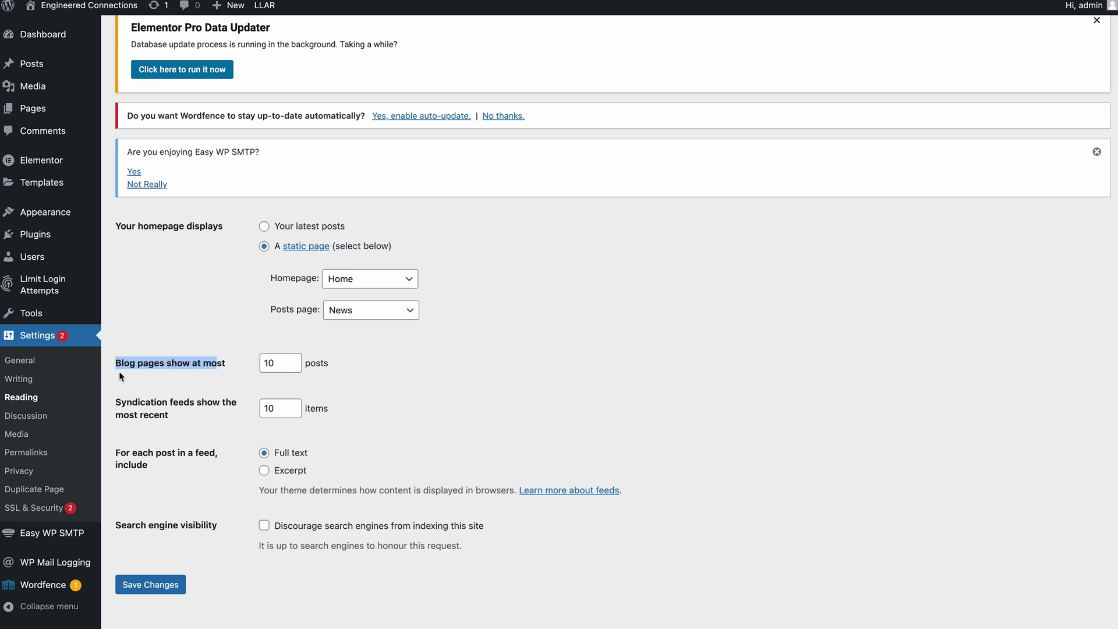
left_click_drag(137, 366, 280, 364)
double_click(280, 364)
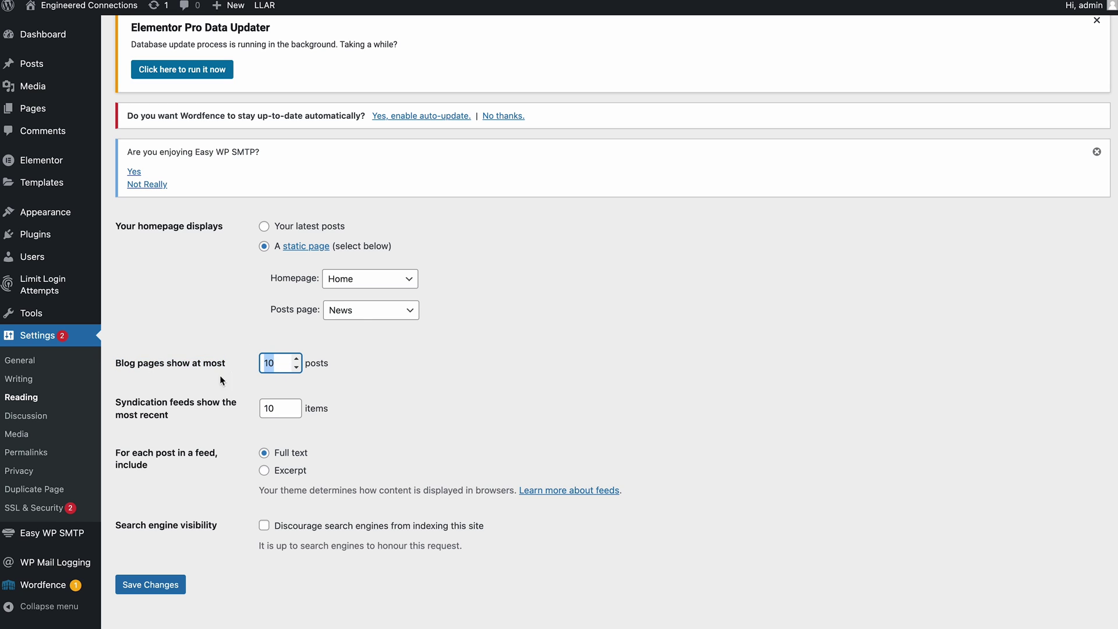
left_click_drag(146, 407, 237, 407)
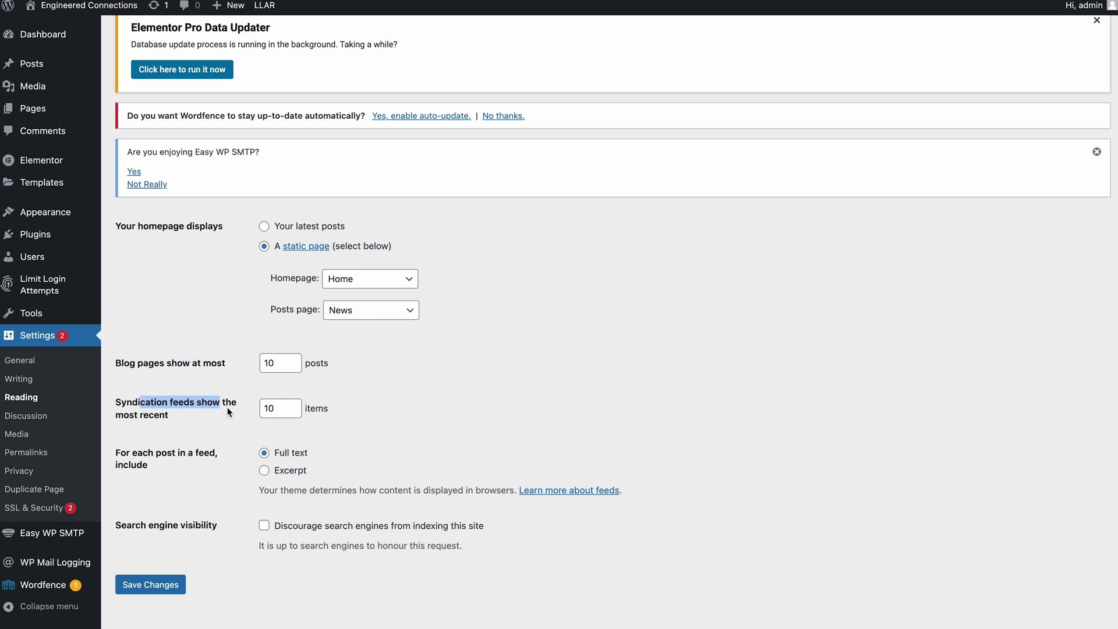
left_click(263, 414)
left_click(281, 365)
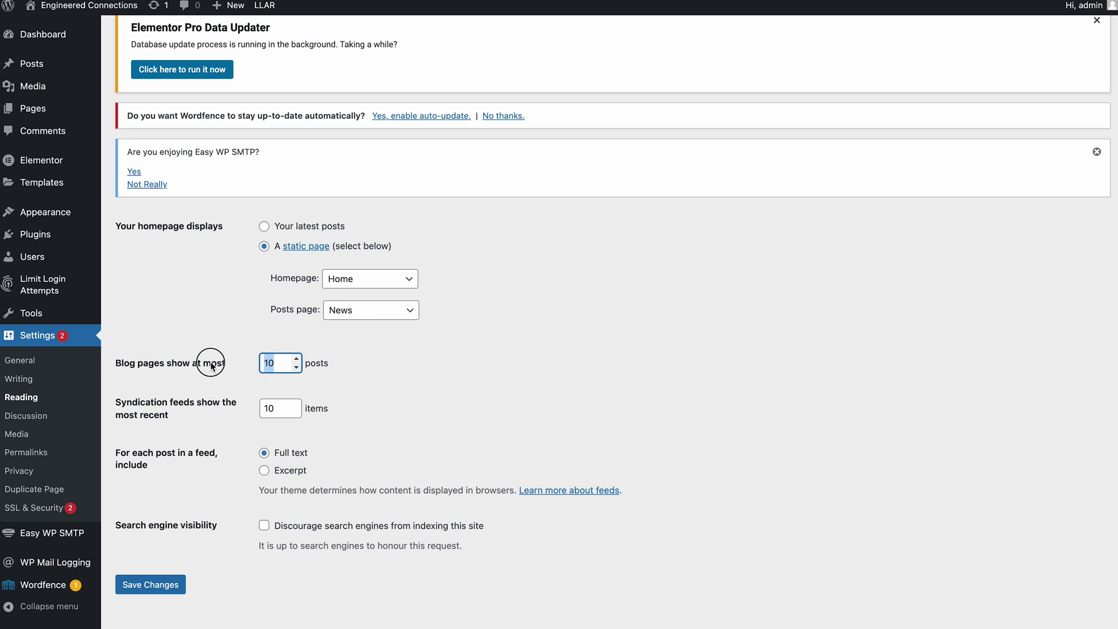
triple_click(250, 362)
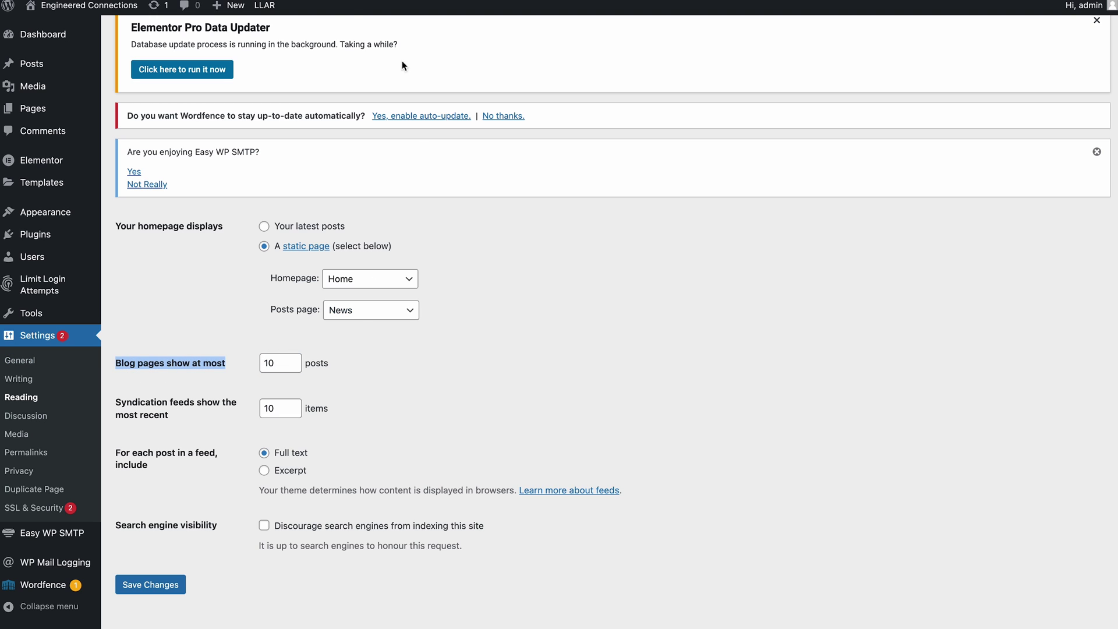
double_click(279, 362)
type("6")
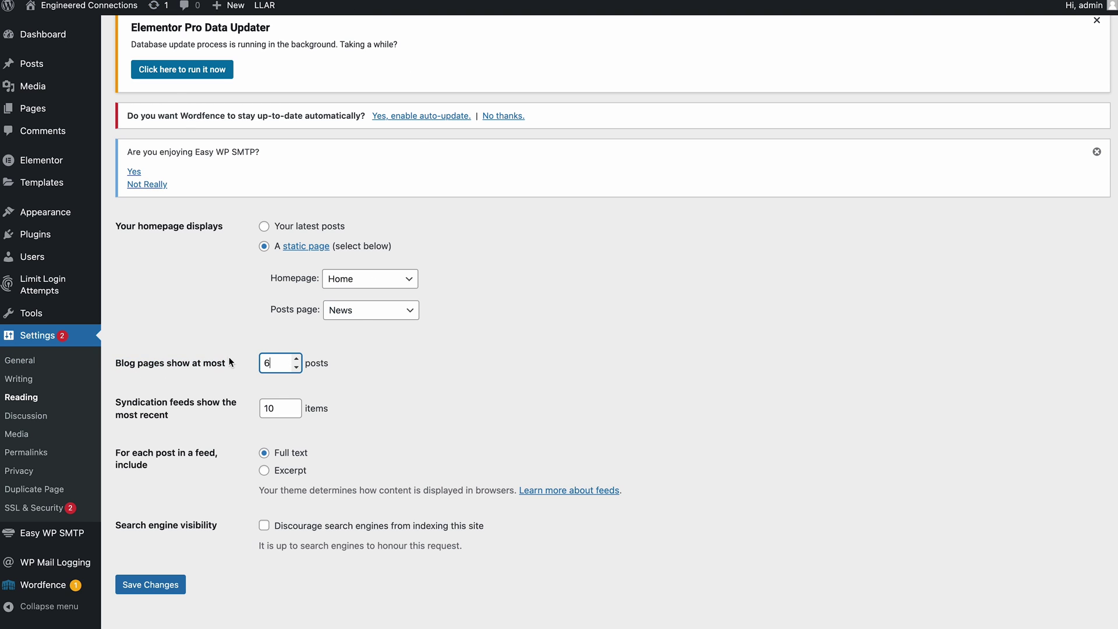
left_click(163, 589)
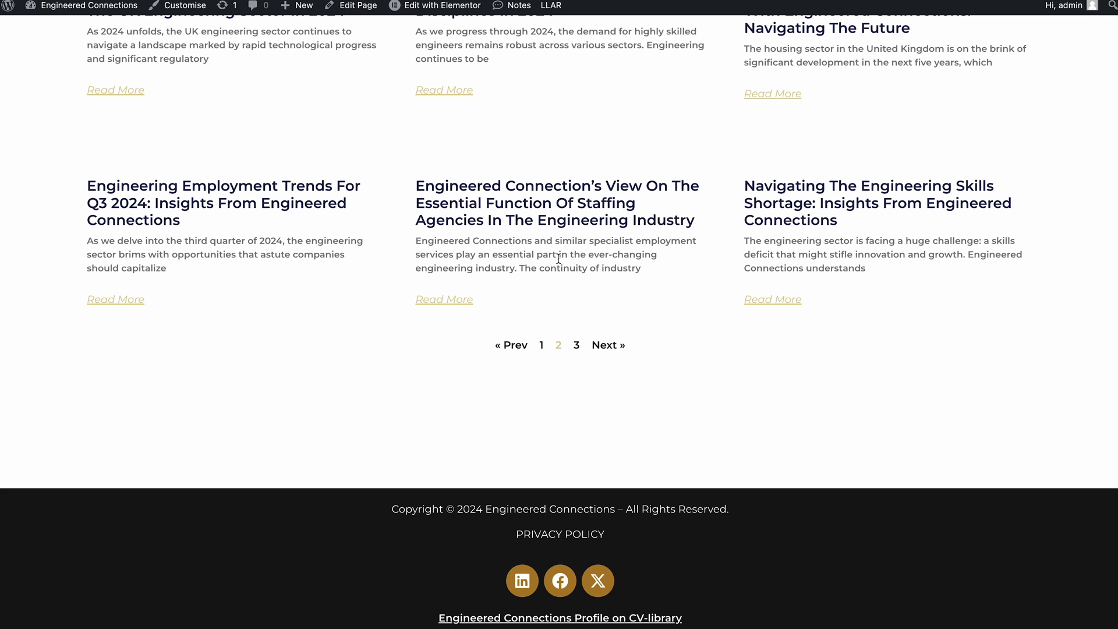
Step: Open Latest News pages 3, 2 and 1, confirming each loads its posts
left_click(577, 346)
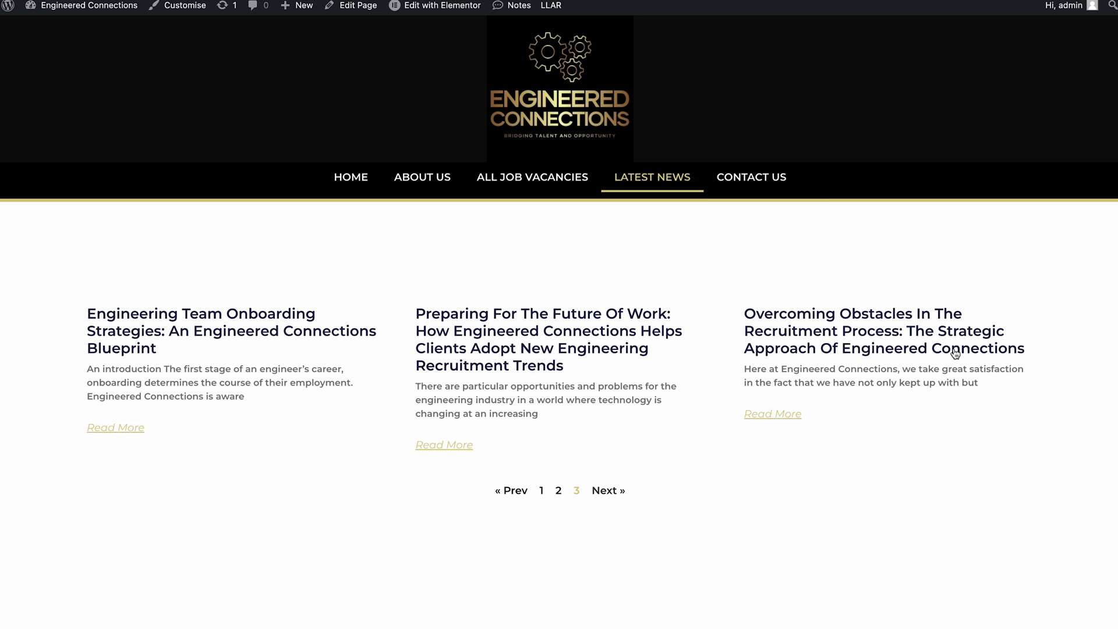
left_click_drag(955, 354, 20, 315)
left_click(19, 315)
left_click(559, 494)
scroll(573, 488, "down", 5)
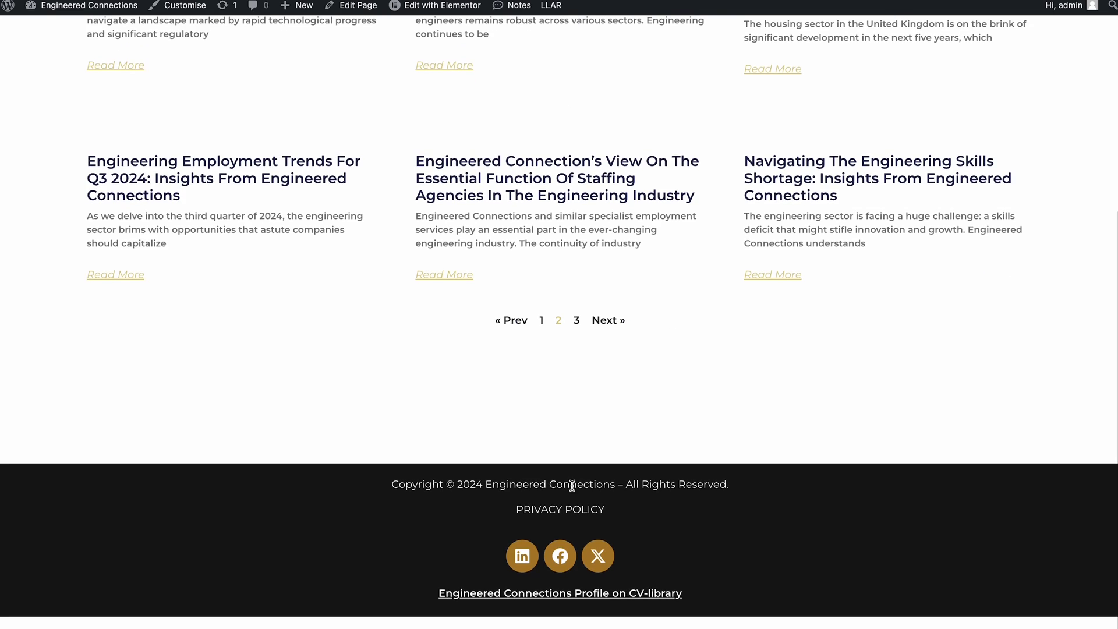
left_click(540, 344)
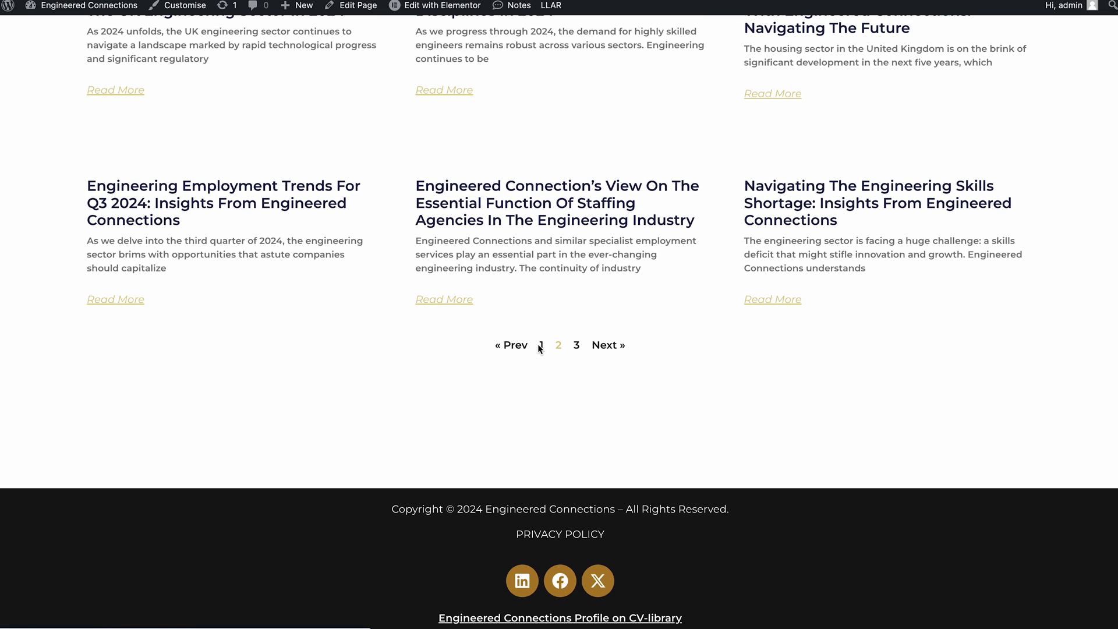
scroll(547, 350, "down", 3)
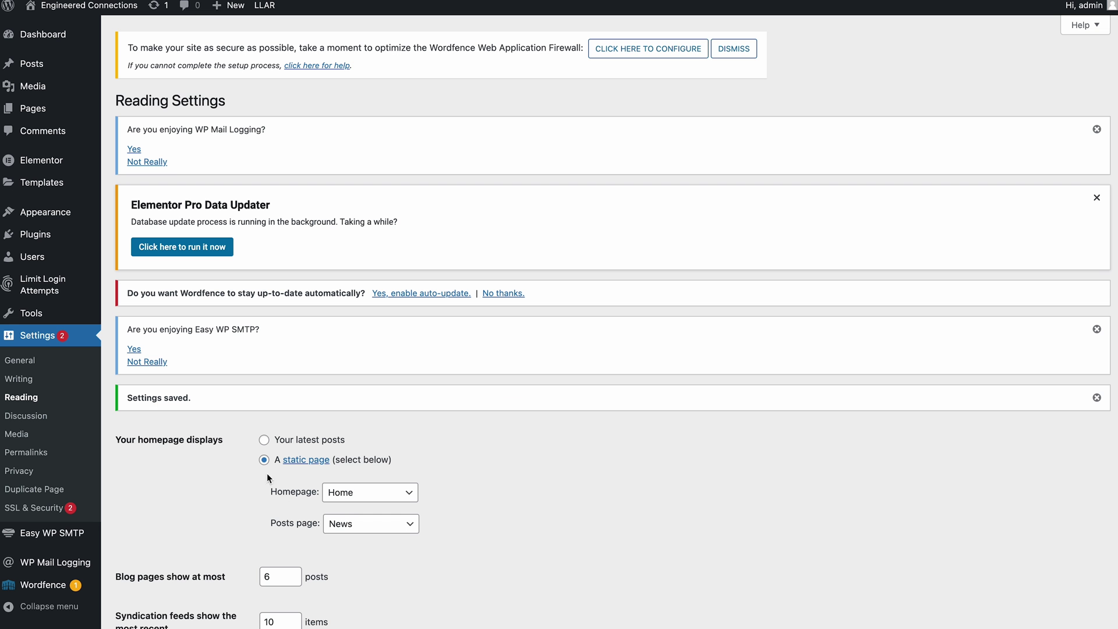
Step: Change 'Blog pages show at most' away from 6 and save the Reading Settings
scroll(266, 473, "down", 3)
left_click(176, 457)
type("10")
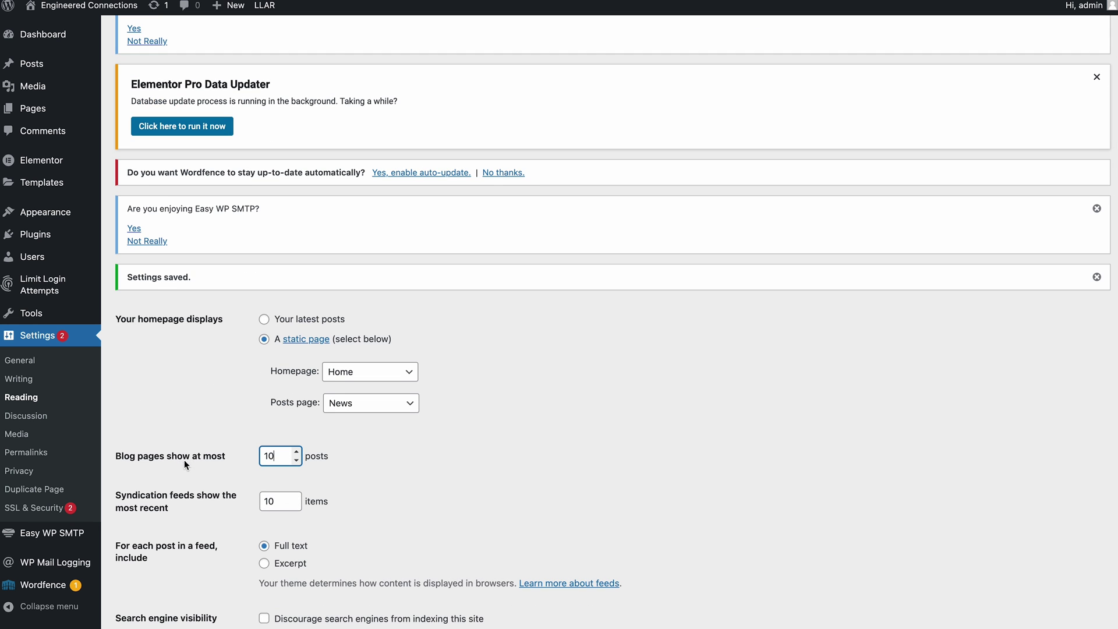
scroll(228, 469, "down", 3)
left_click(150, 573)
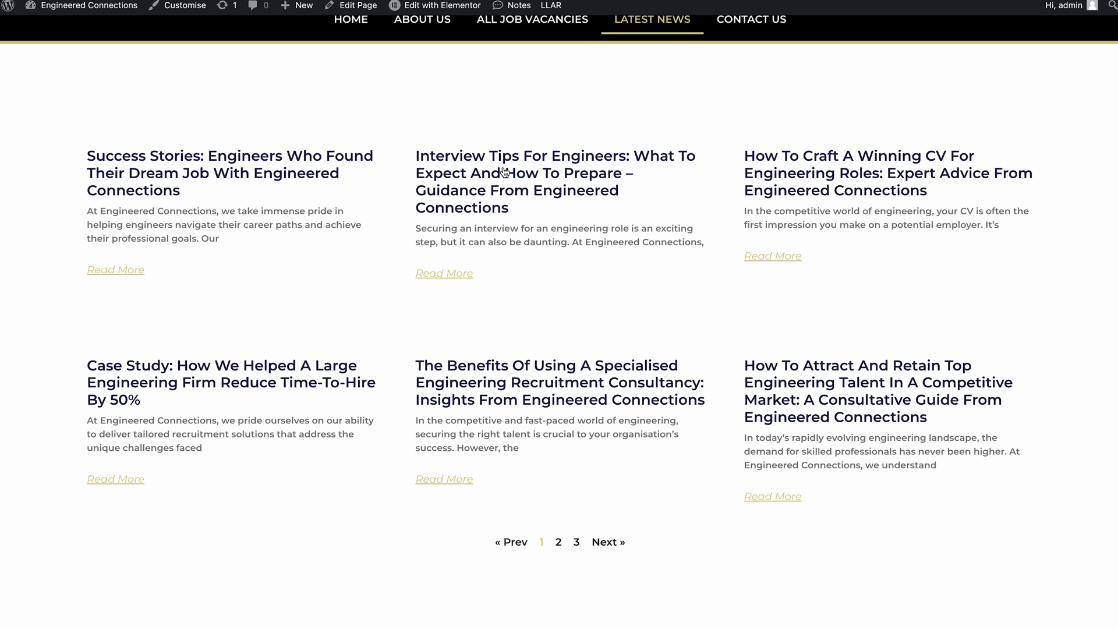
Step: Open another Latest News page, hit the 404 error, go back, and show the Posts widget layout
scroll(559, 467, "down", 3)
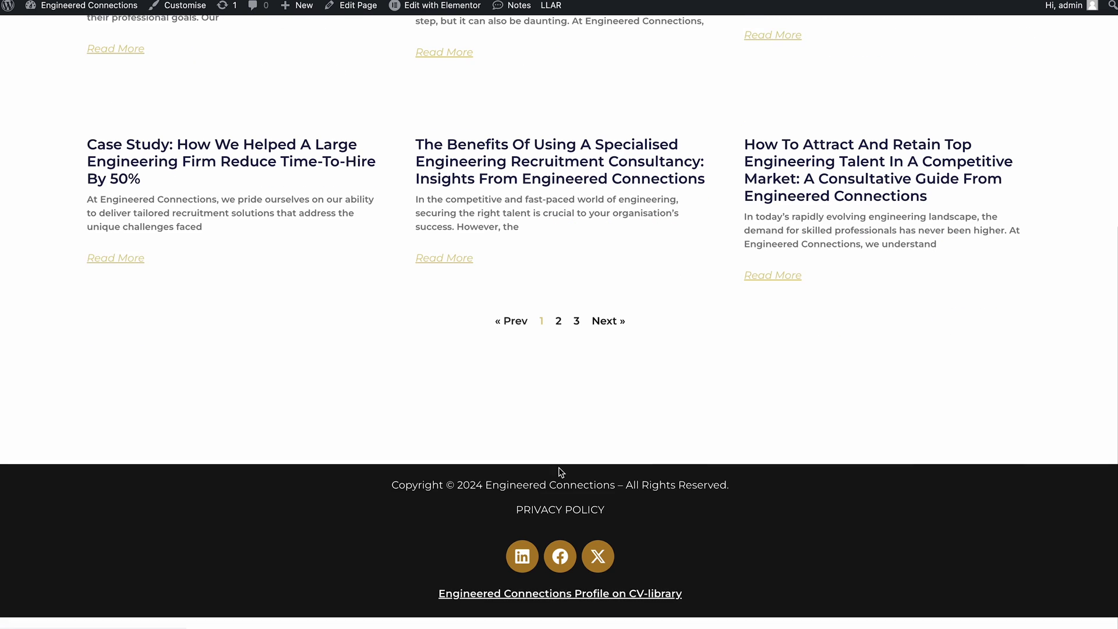
left_click(577, 345)
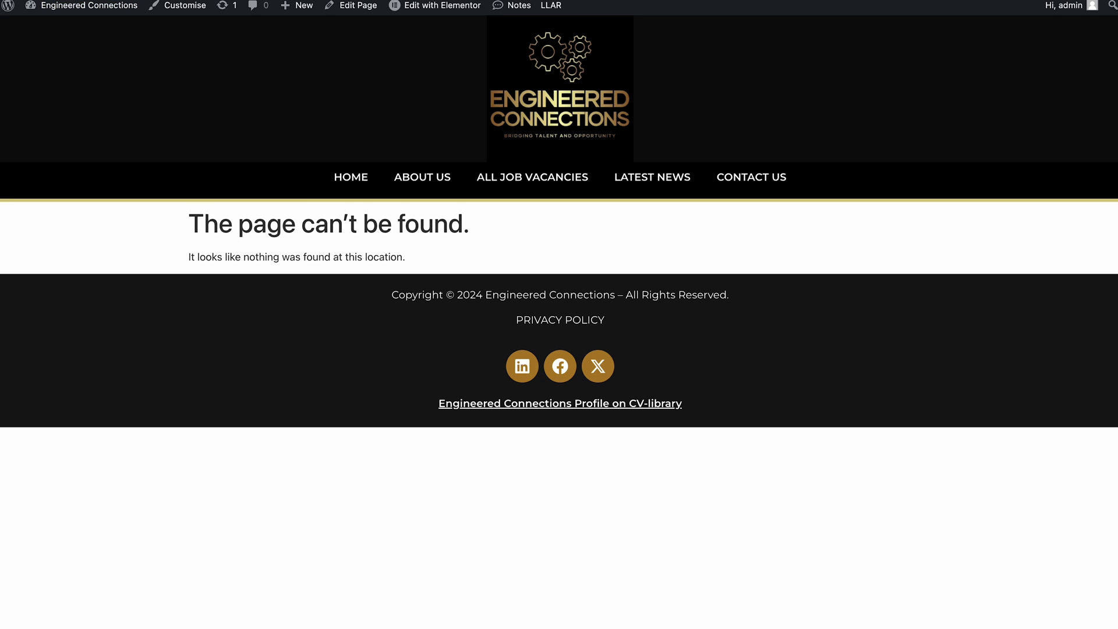
key("alt+Left")
key("ctrl+r")
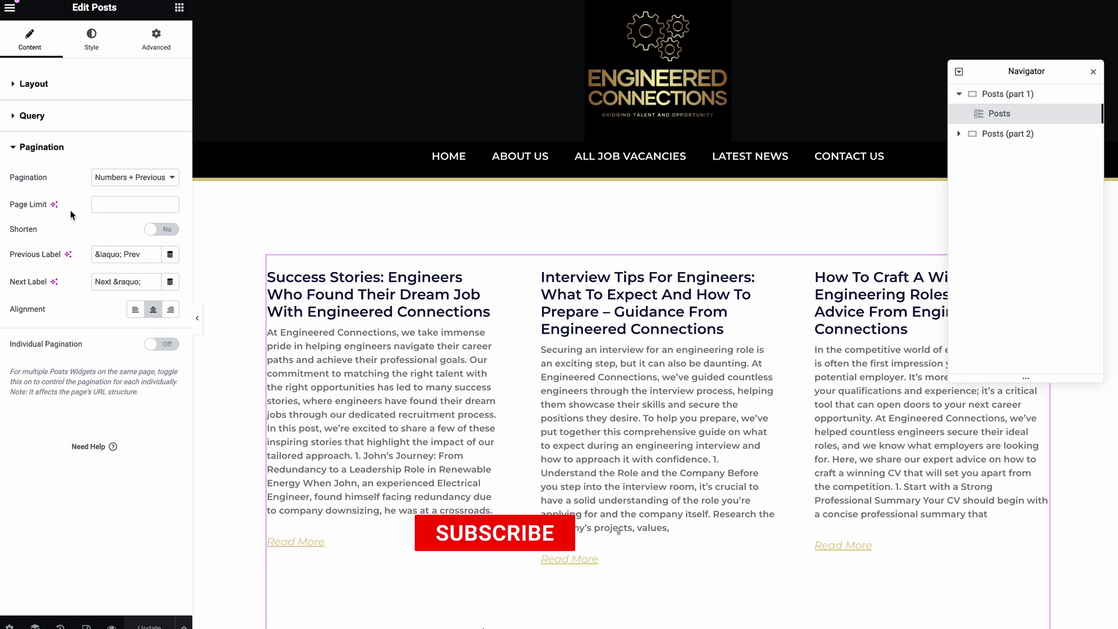
left_click(49, 93)
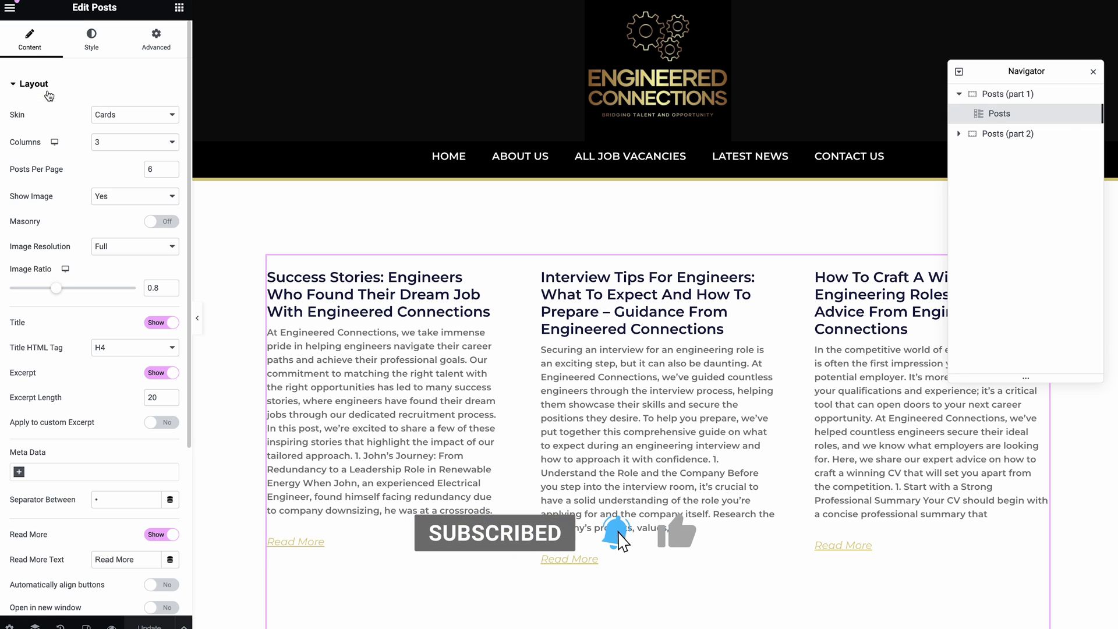
Step: Expand the Posts widget's Query section and then its Layout section
scroll(40, 526, "down", 3)
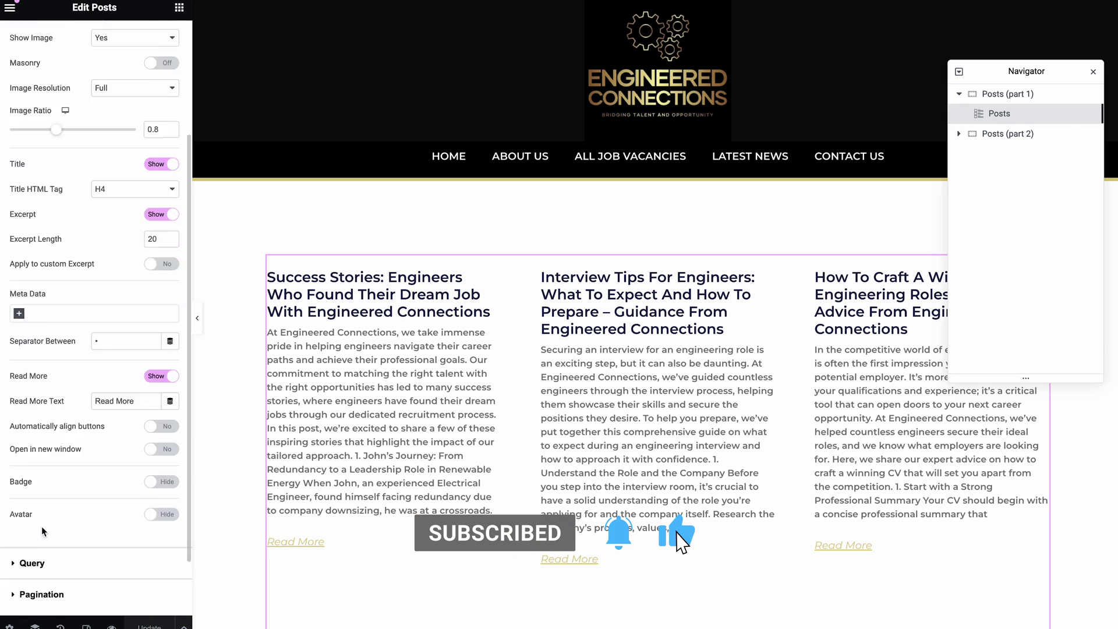
left_click(35, 493)
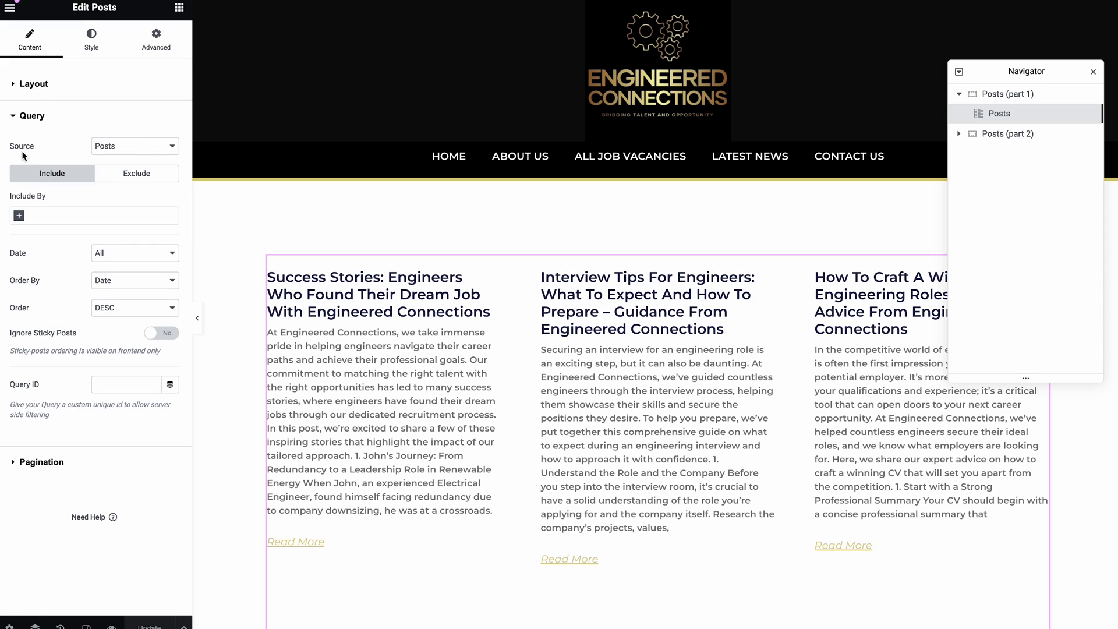
left_click(34, 83)
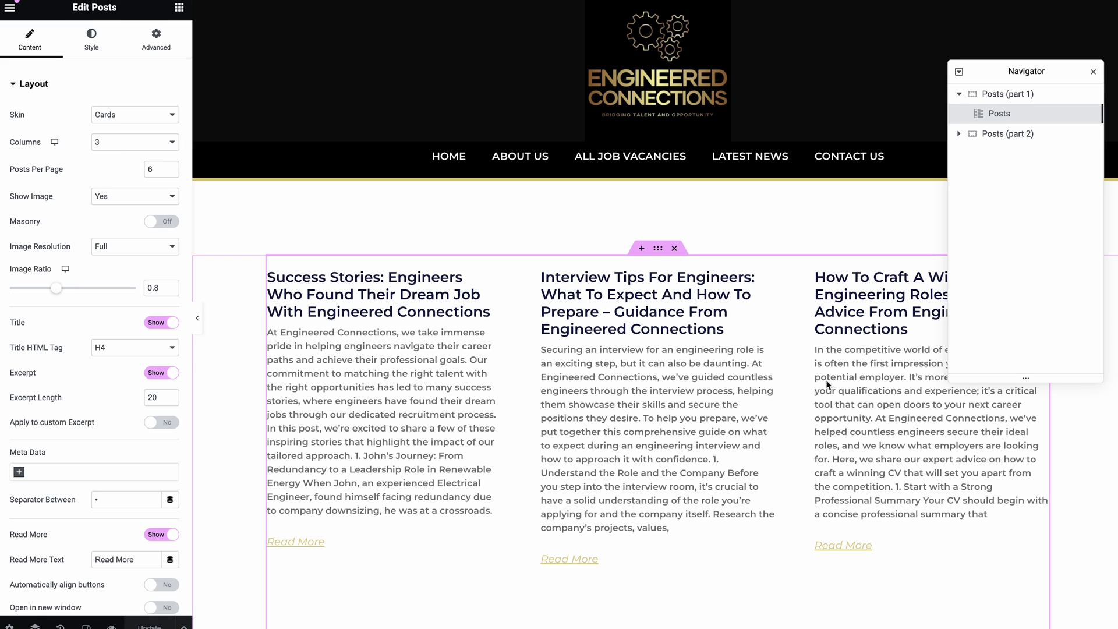
Step: Enter 6 as Posts Per Page and scroll the preview to check its pagination
double_click(149, 169)
type("6")
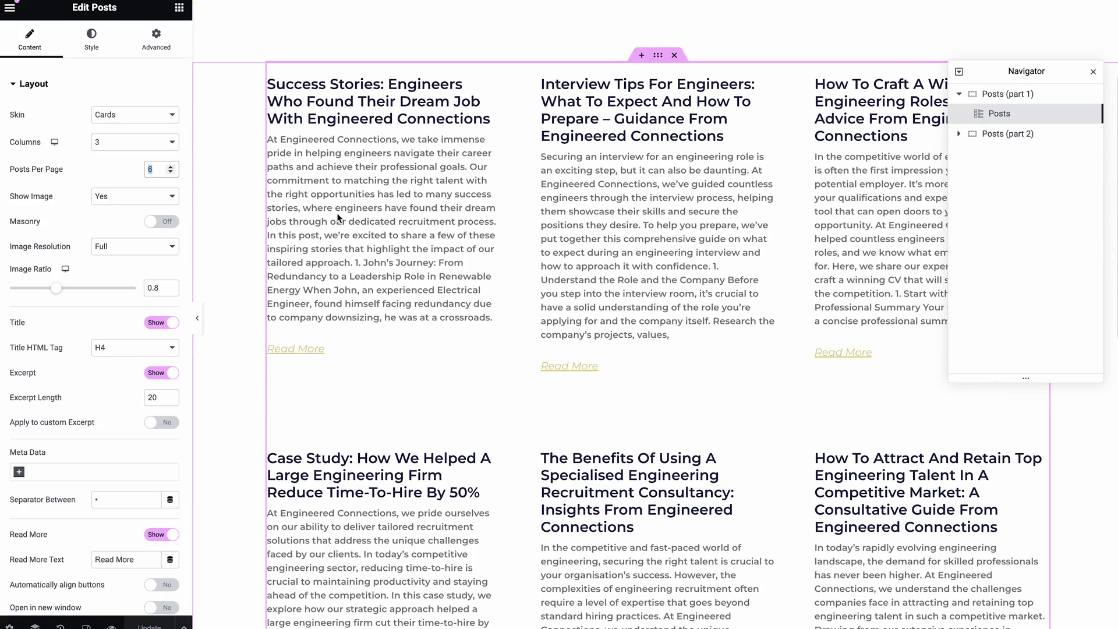
scroll(818, 339, "down", 5)
scroll(818, 343, "up", 5)
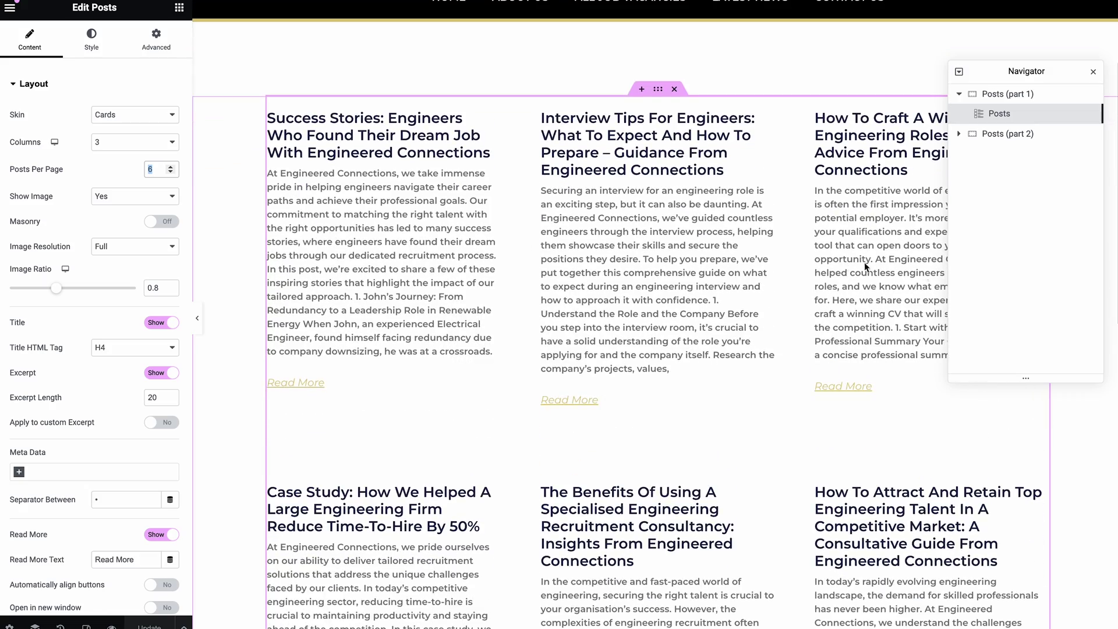
scroll(864, 262, "down", 4)
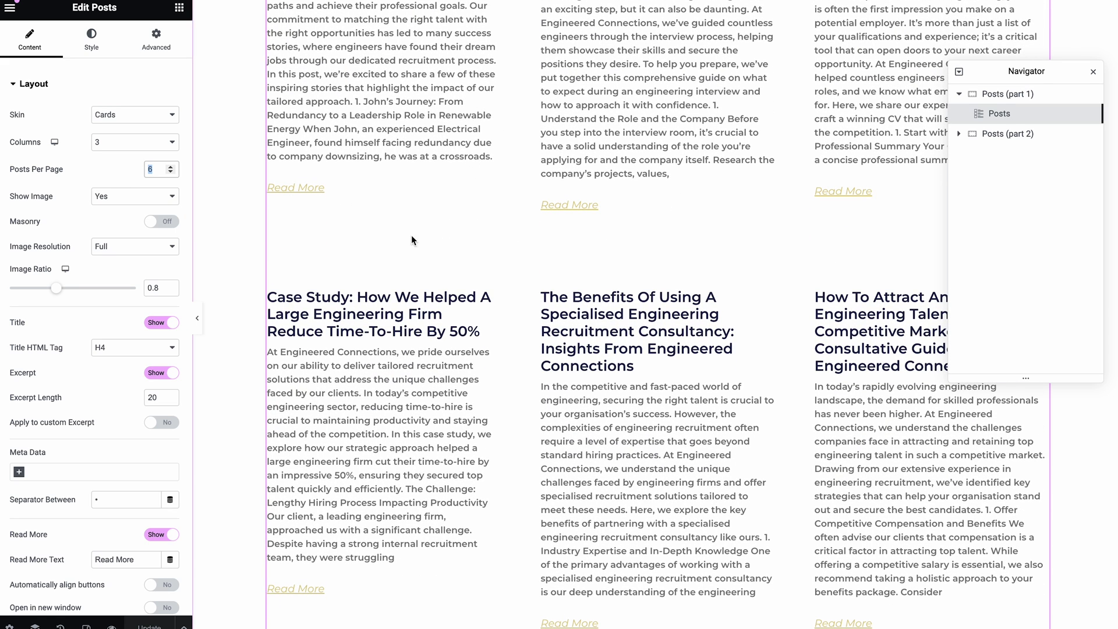
Step: Change Posts Per Page to 10, check the preview's pages 1 and 2, and update the page
type("10")
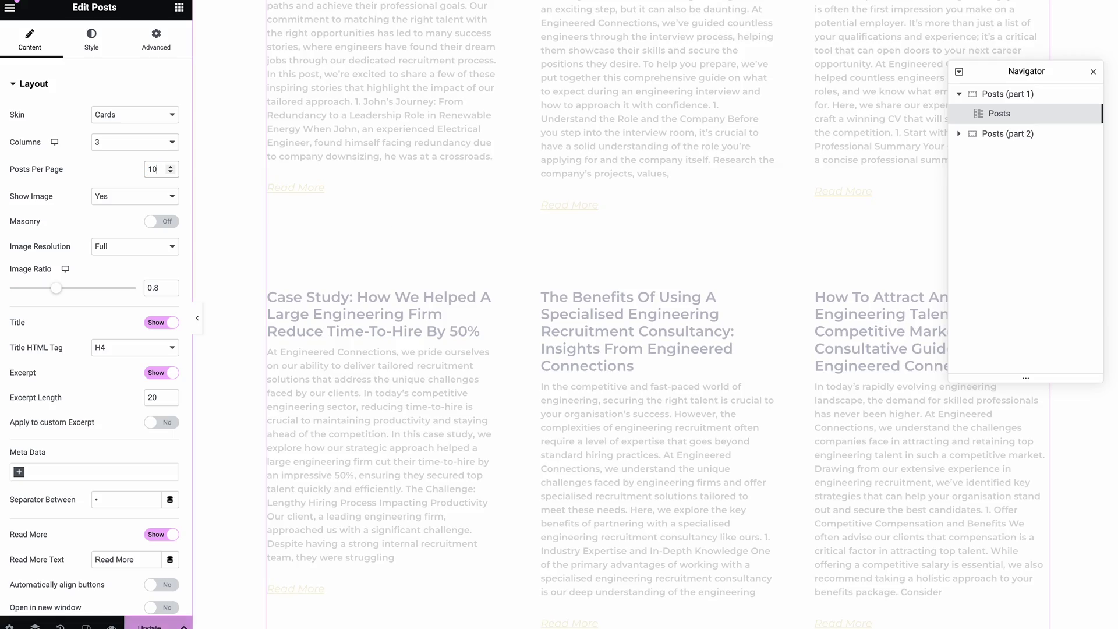
scroll(577, 386, "down", 15)
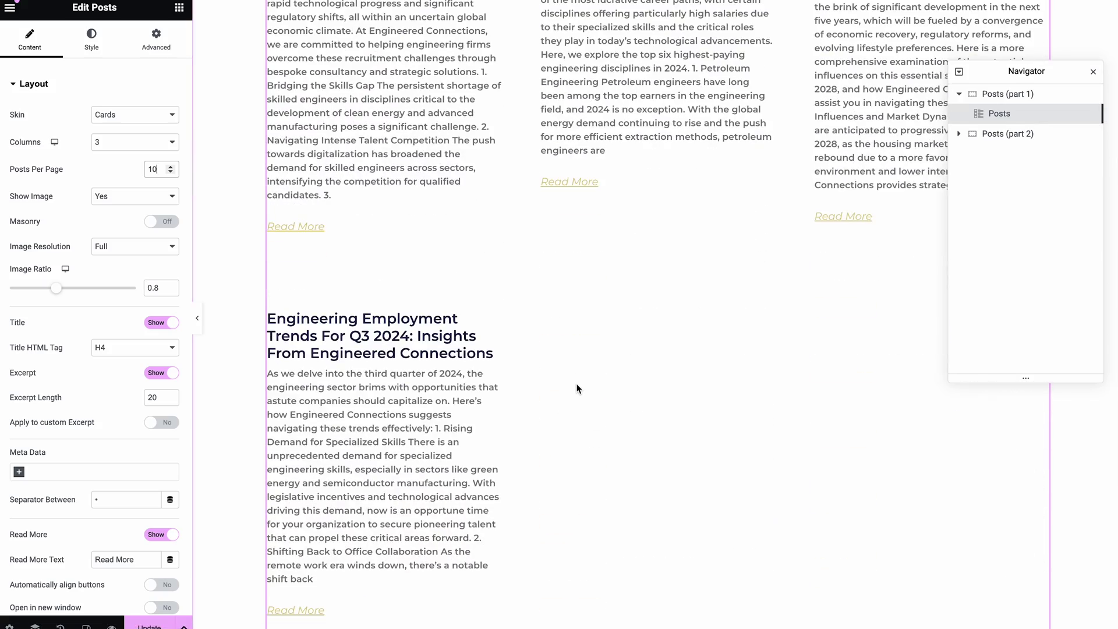
scroll(577, 388, "up", 15)
scroll(578, 388, "down", 2)
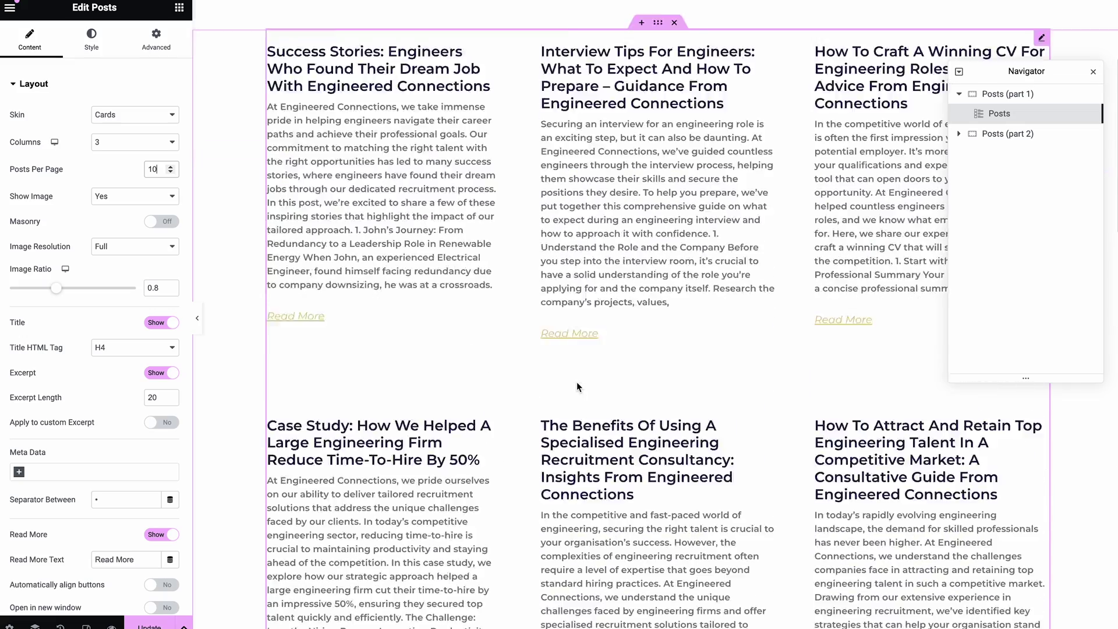
scroll(578, 387, "down", 5)
scroll(579, 389, "down", 15)
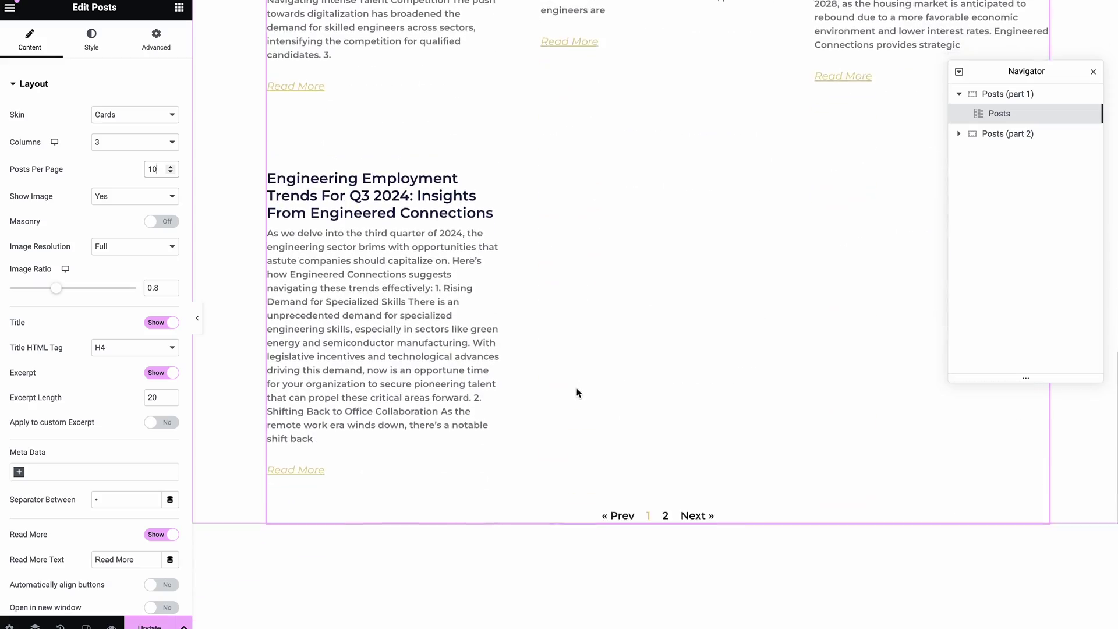
scroll(501, 347, "up", 15)
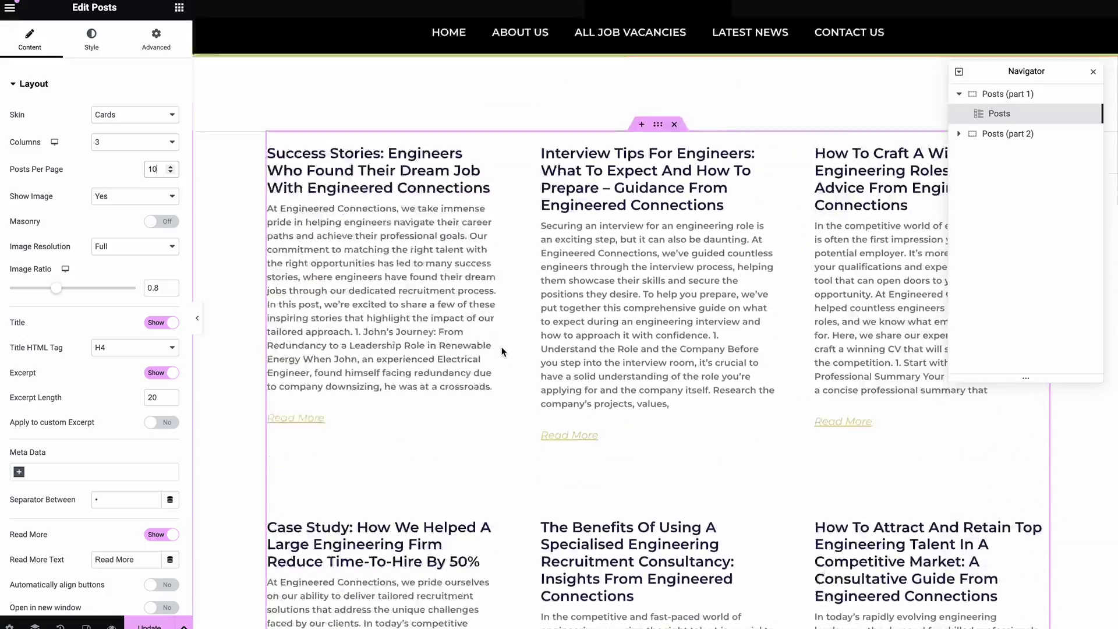
scroll(501, 346, "down", 15)
scroll(500, 344, "up", 10)
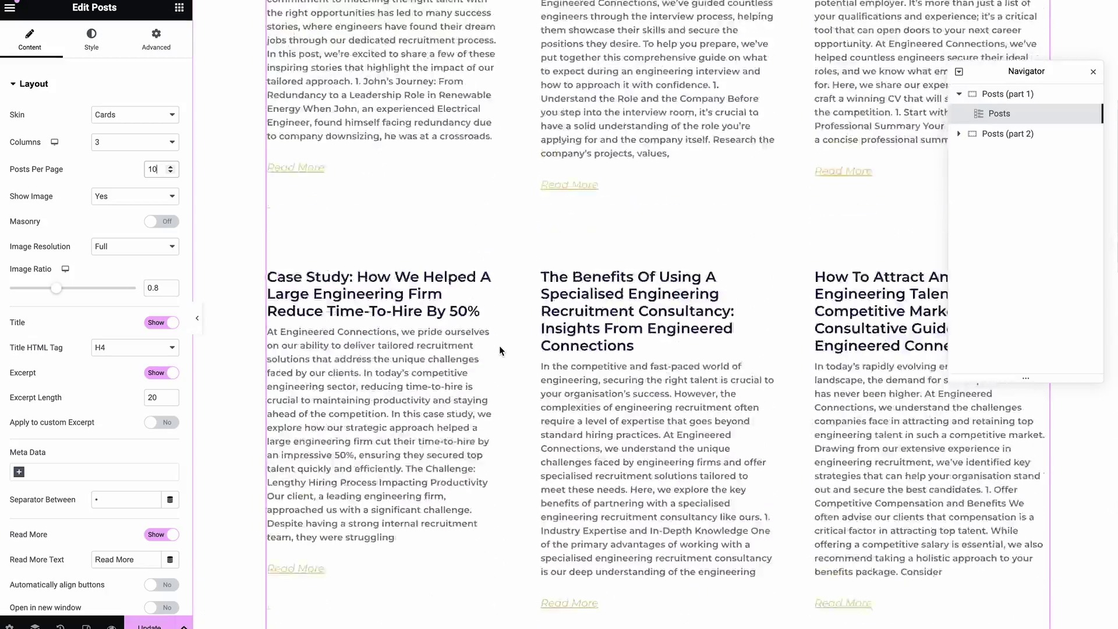
scroll(498, 345, "down", 10)
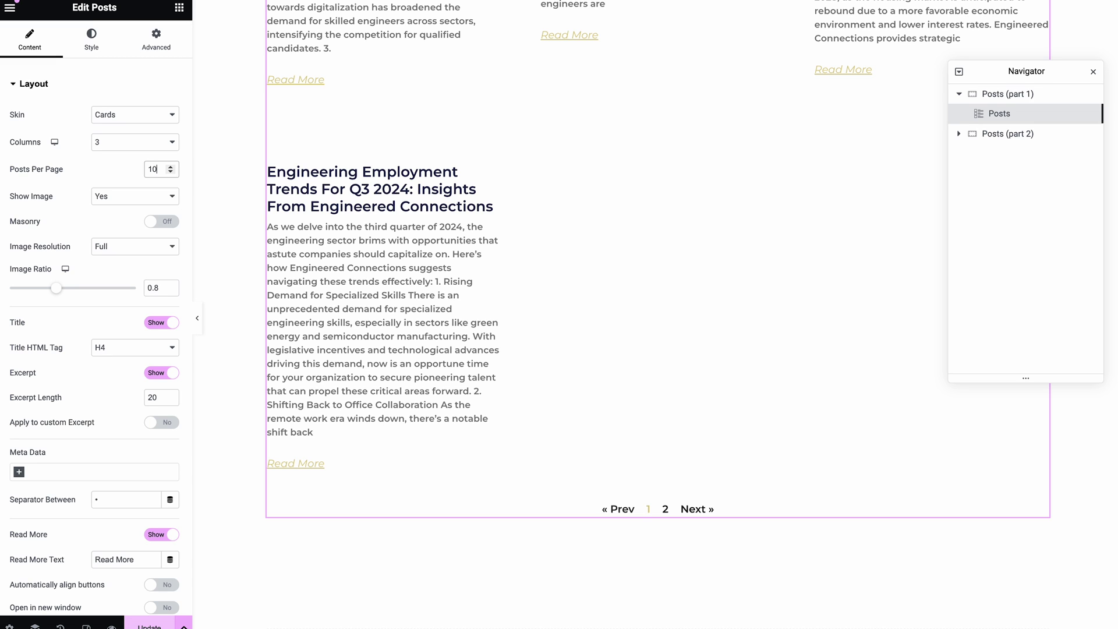
left_click(149, 625)
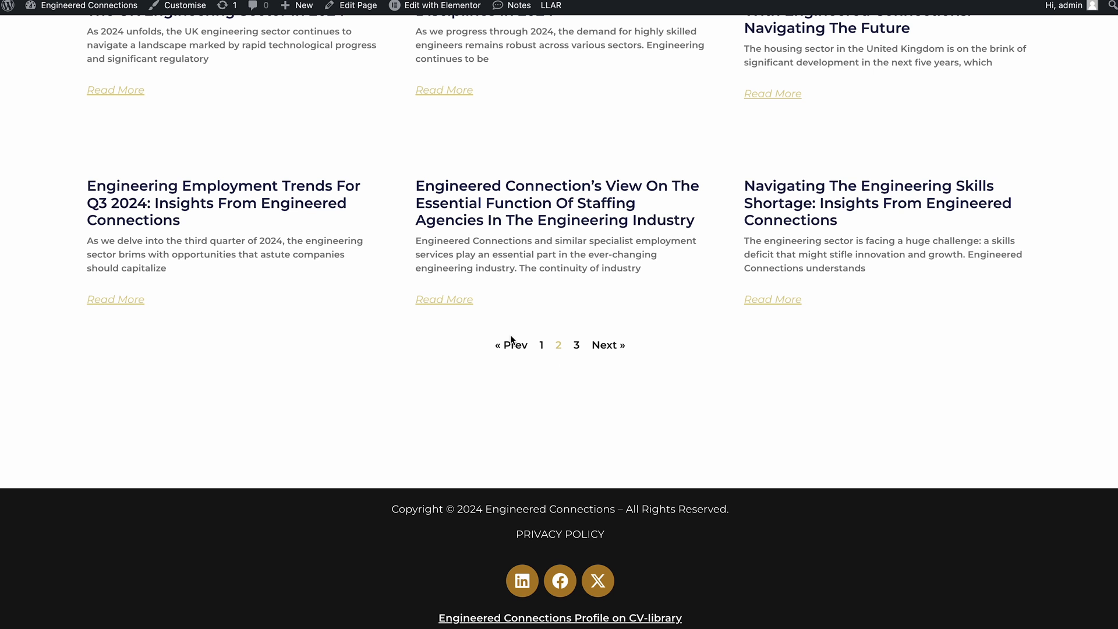
Step: Check live Latest News page 2, then set the Posts widget's Posts Per Page back to 6
left_click(559, 344)
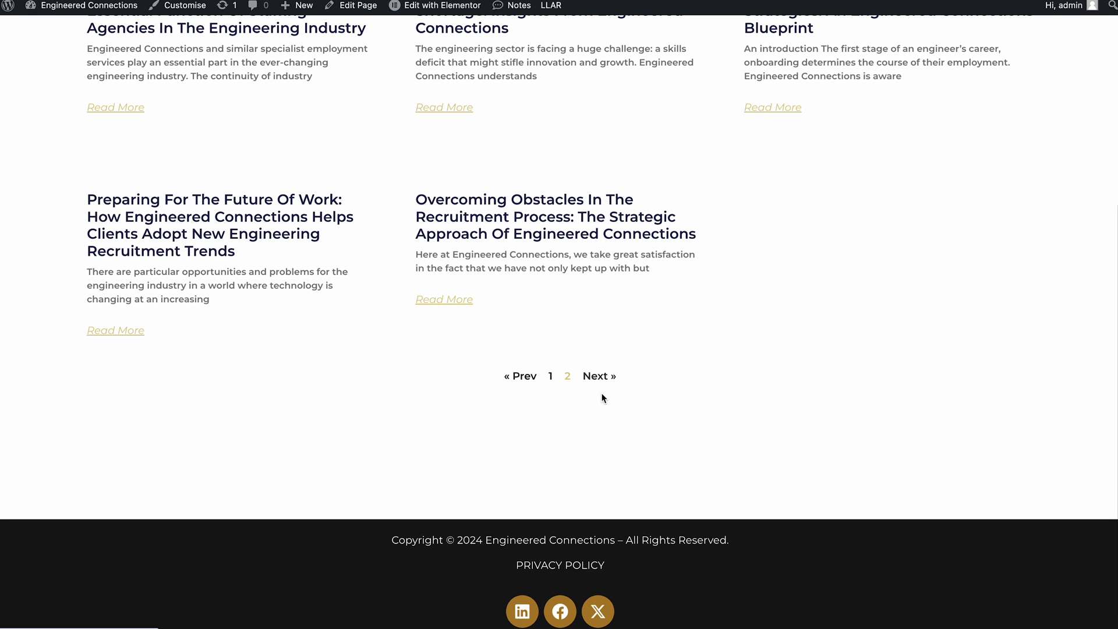
scroll(501, 392, "up", 5)
scroll(501, 392, "down", 3)
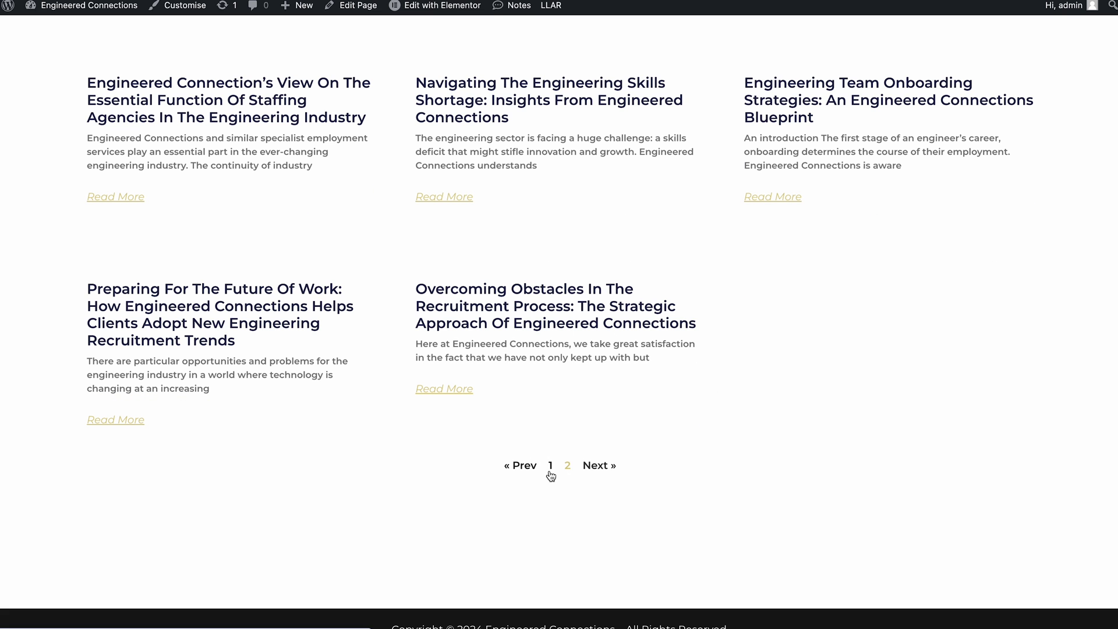
scroll(553, 441, "down", 10)
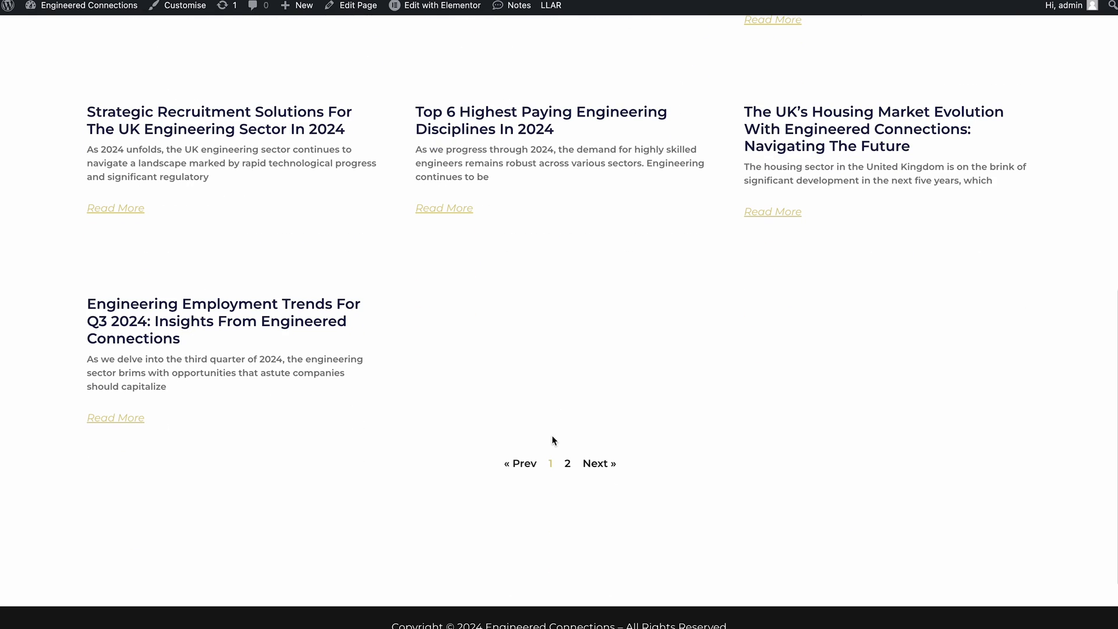
left_click_drag(267, 460, 82, 314)
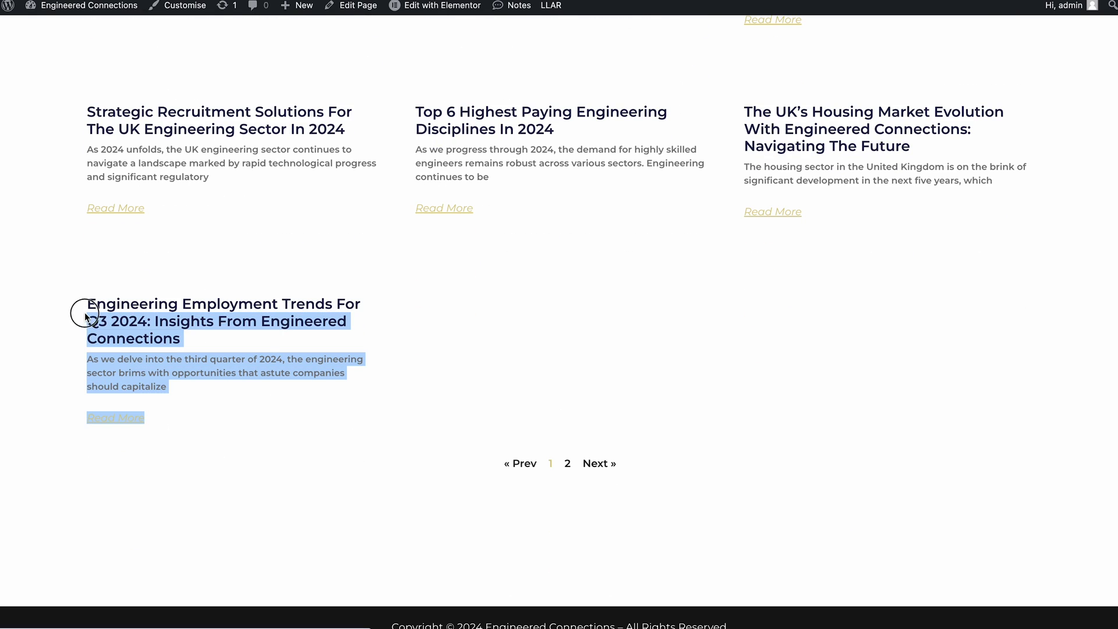
left_click(304, 494)
scroll(302, 493, "up", 1)
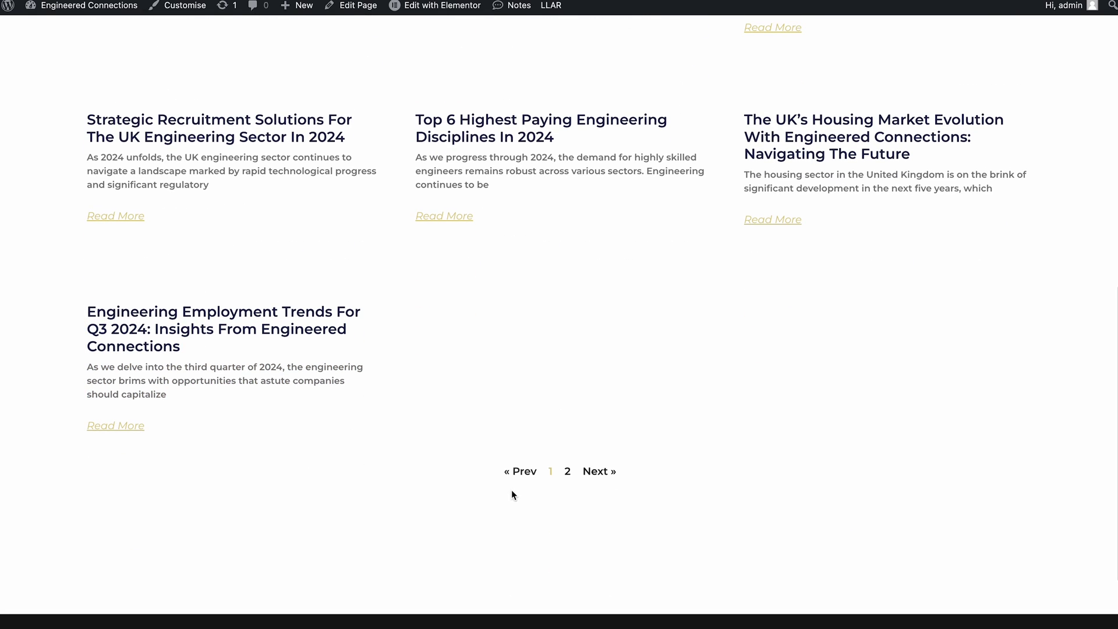
left_click(568, 473)
scroll(340, 455, "down", 2)
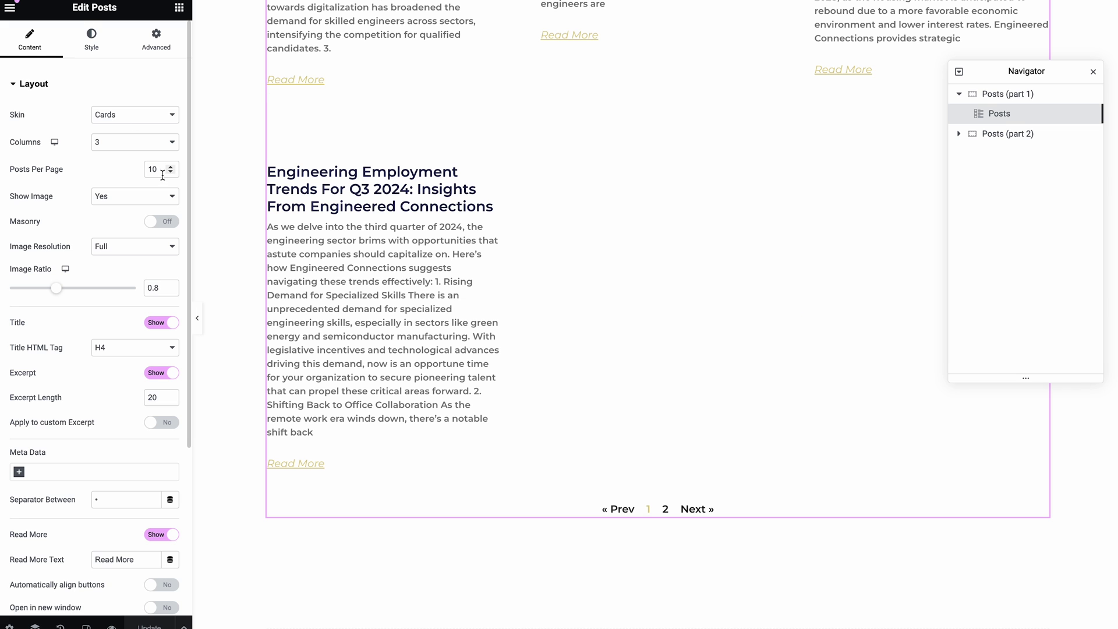
left_click(104, 169)
type("6")
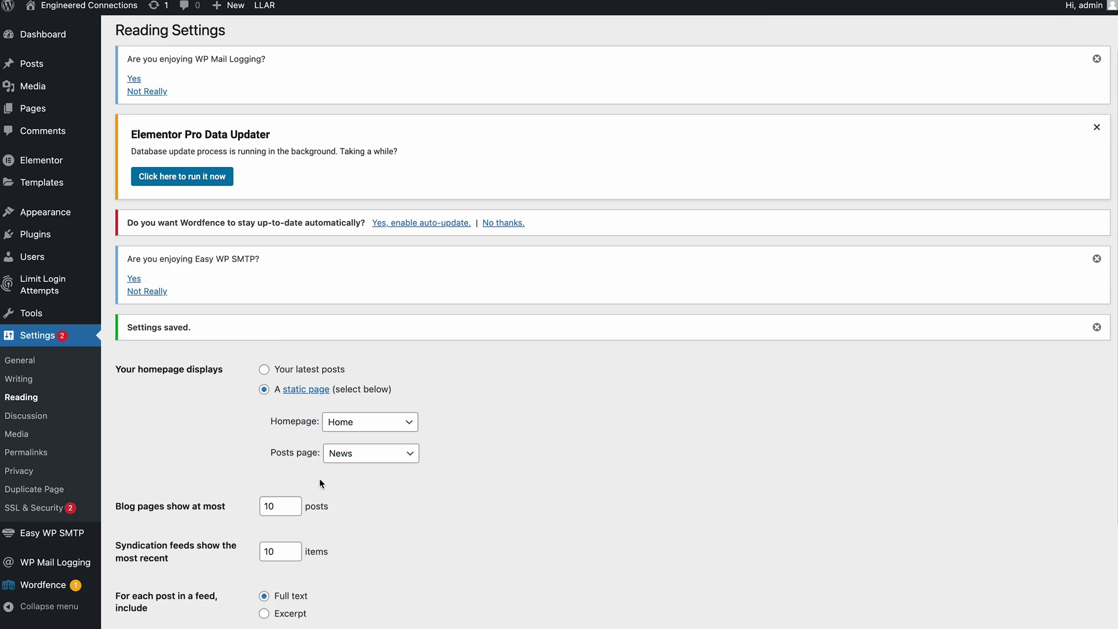
Step: Set 'Blog pages show at most' to 6, save, and open Latest News page 3
scroll(322, 484, "down", 3)
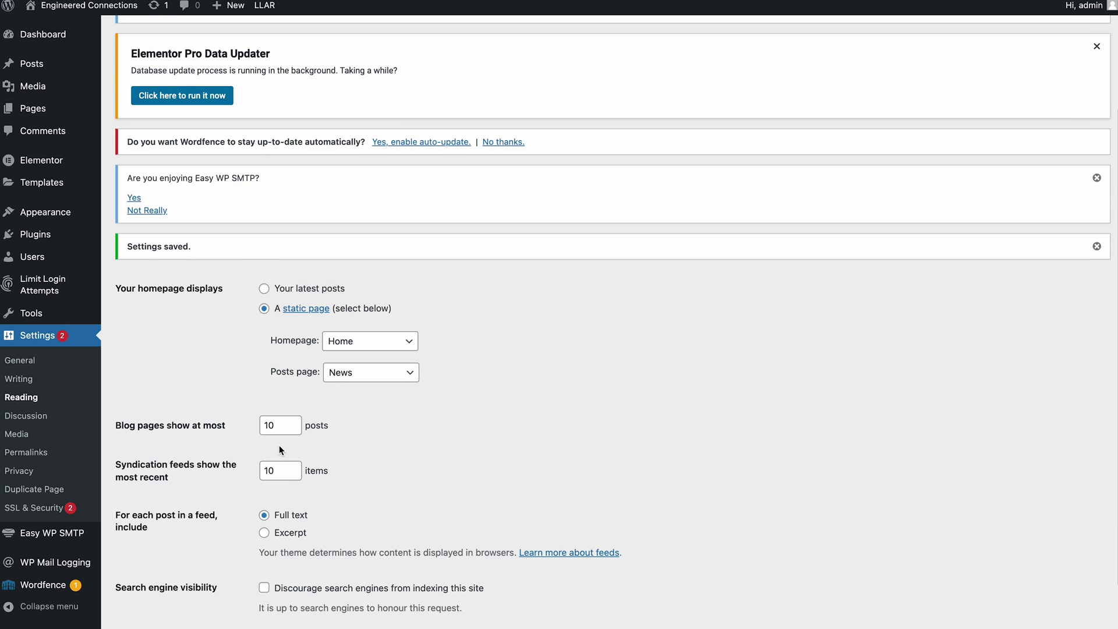
left_click_drag(280, 426, 211, 427)
type("6")
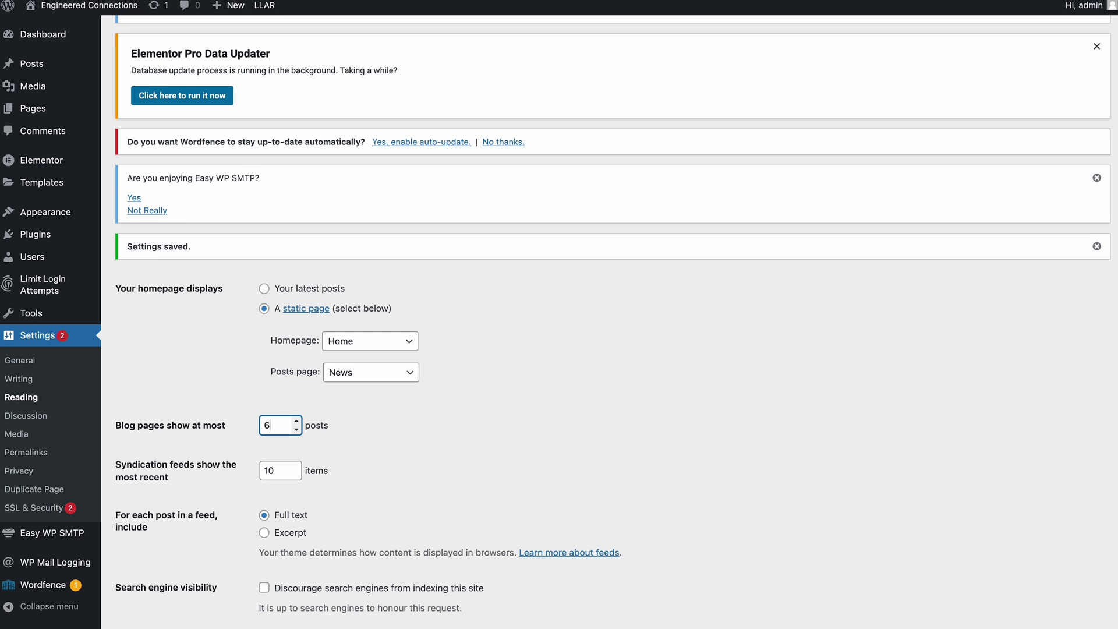
scroll(187, 495, "down", 3)
left_click(154, 573)
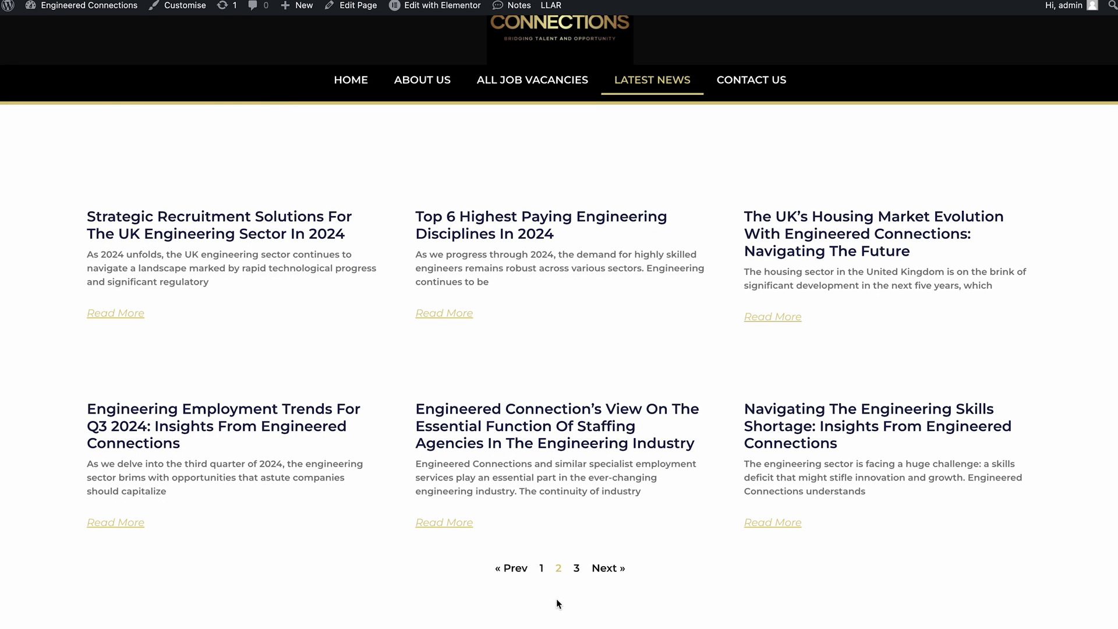
left_click(576, 572)
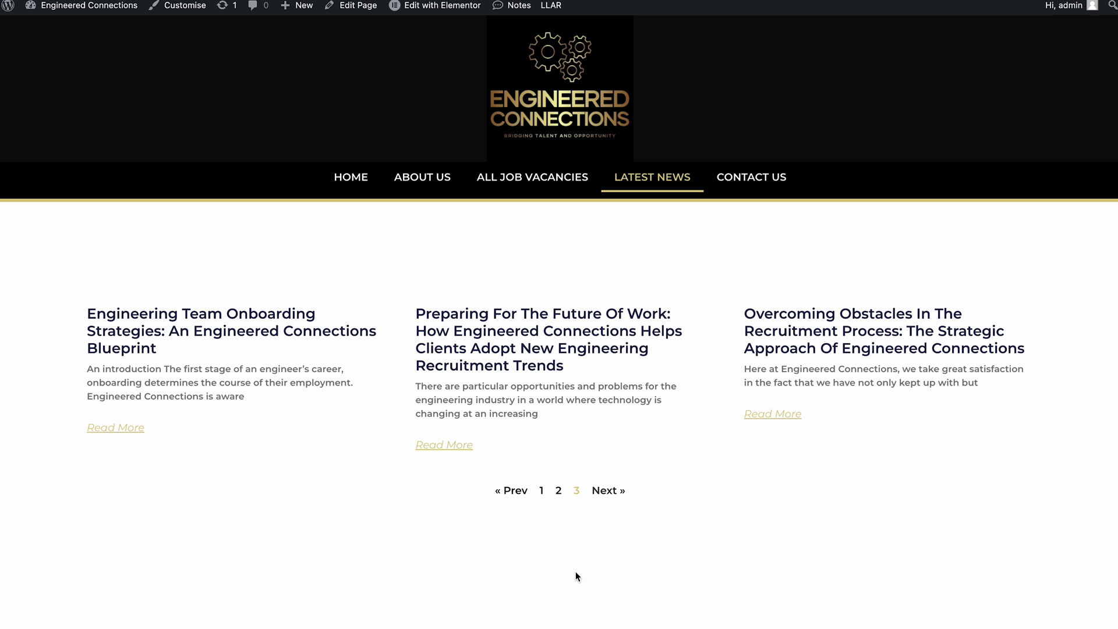